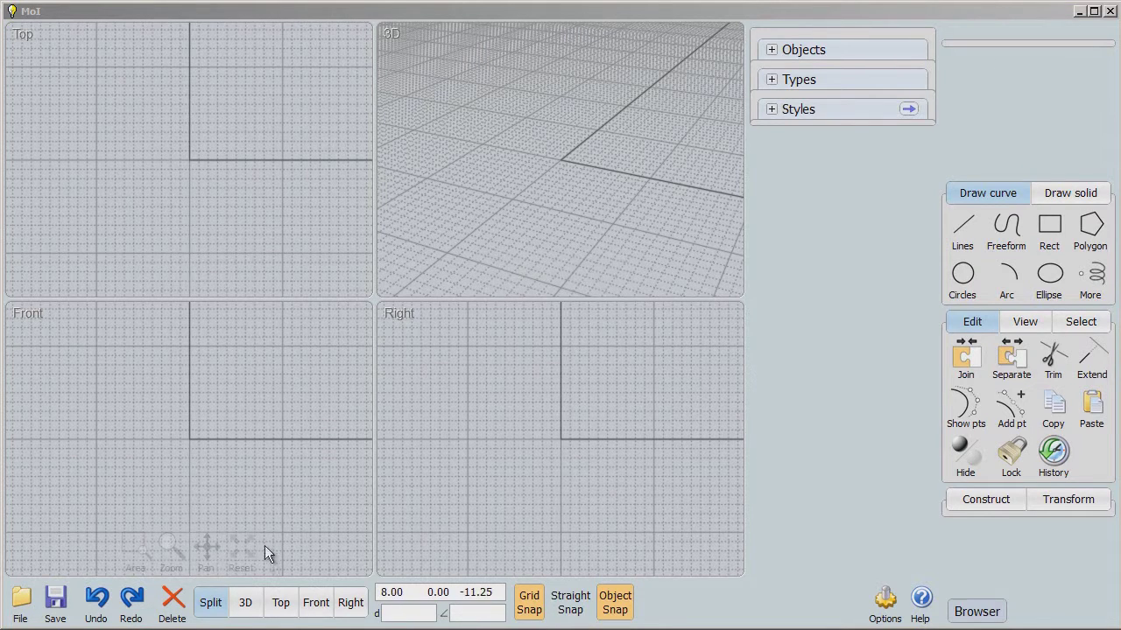
- Maximise the Front viewport in place of the four-view split layout
{"action": "left_click", "coordinate": [316, 603]}
- Pan the Front view so the origin sits low, then start a centre-radius circle
{"action": "mouse_move", "coordinate": [385, 556]}
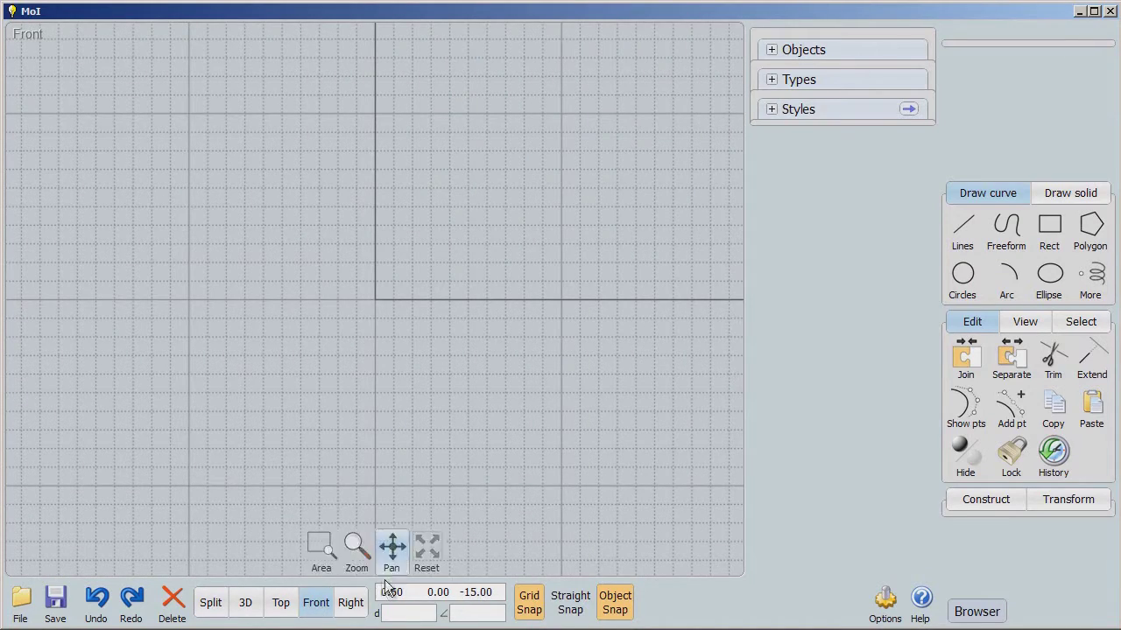
{"action": "mouse_move", "coordinate": [382, 558]}
{"action": "left_mouse_down"}
{"action": "mouse_move", "coordinate": [388, 513]}
{"action": "mouse_move", "coordinate": [390, 539]}
{"action": "left_mouse_up"}
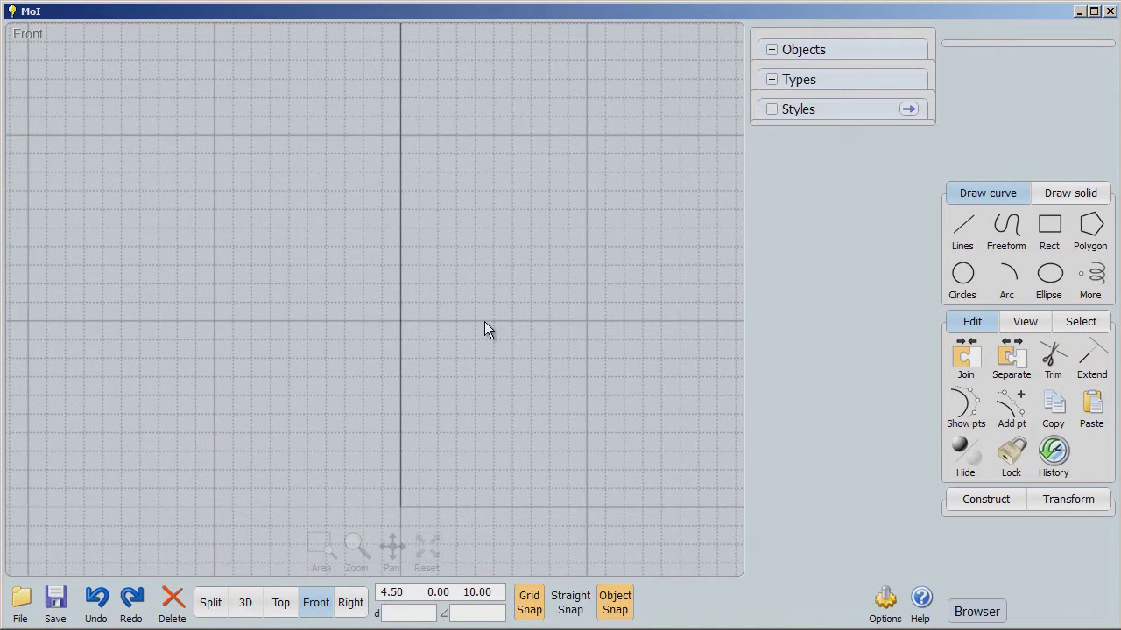
{"action": "left_click", "coordinate": [963, 280]}
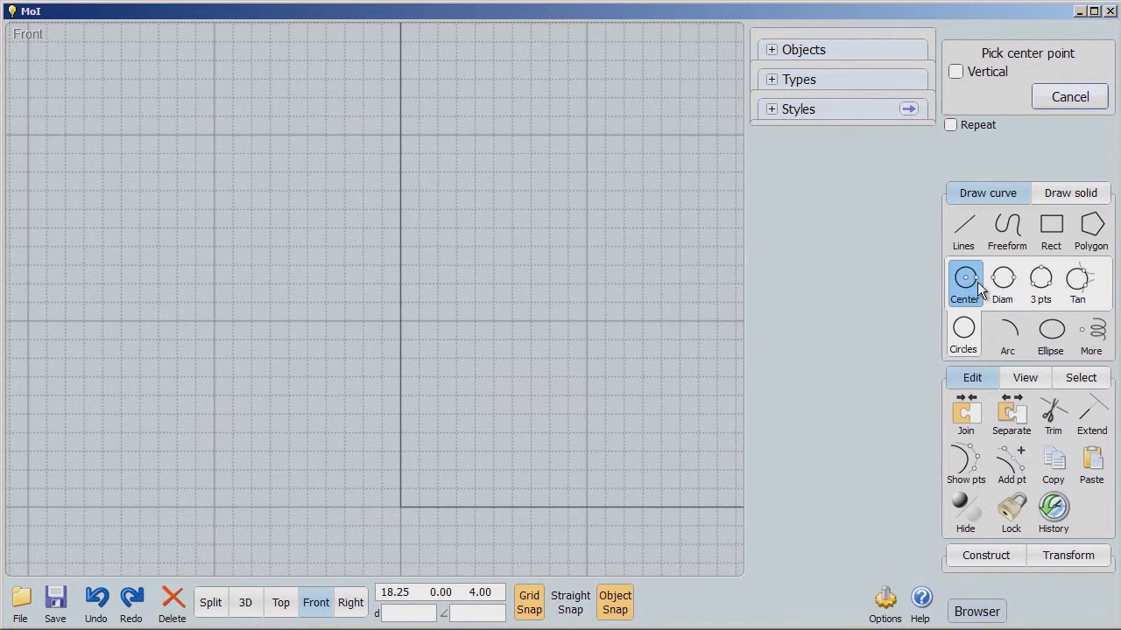
- Draw a small circle centred at -2, 0, 2, touching both axes
{"action": "left_click", "coordinate": [362, 471]}
{"action": "left_click", "coordinate": [361, 500]}
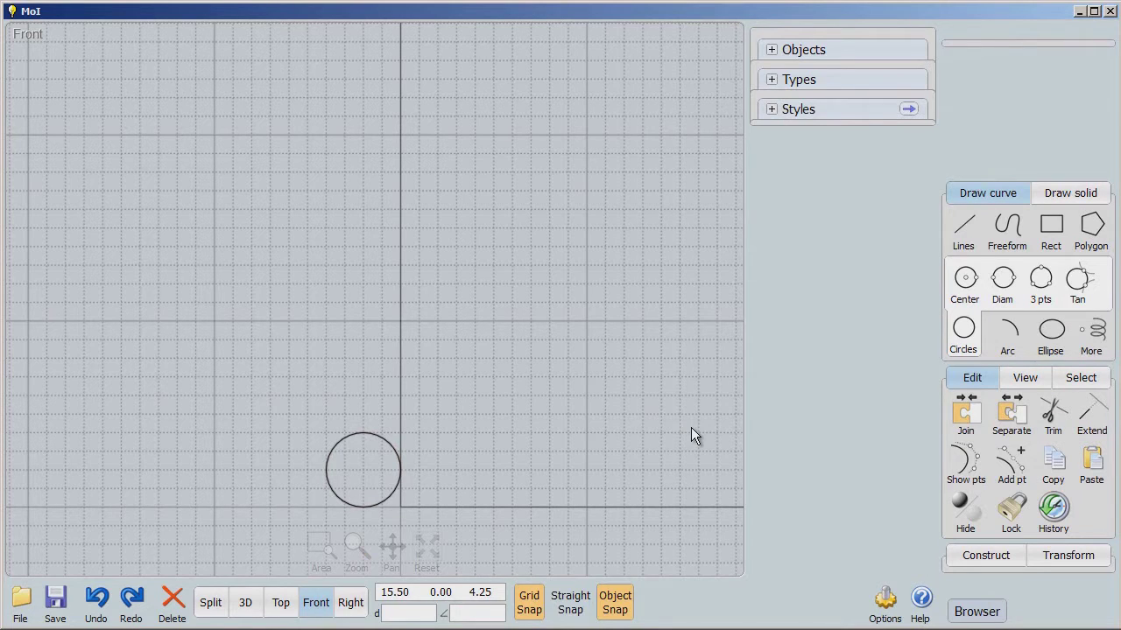
{"action": "left_click", "coordinate": [1002, 289]}
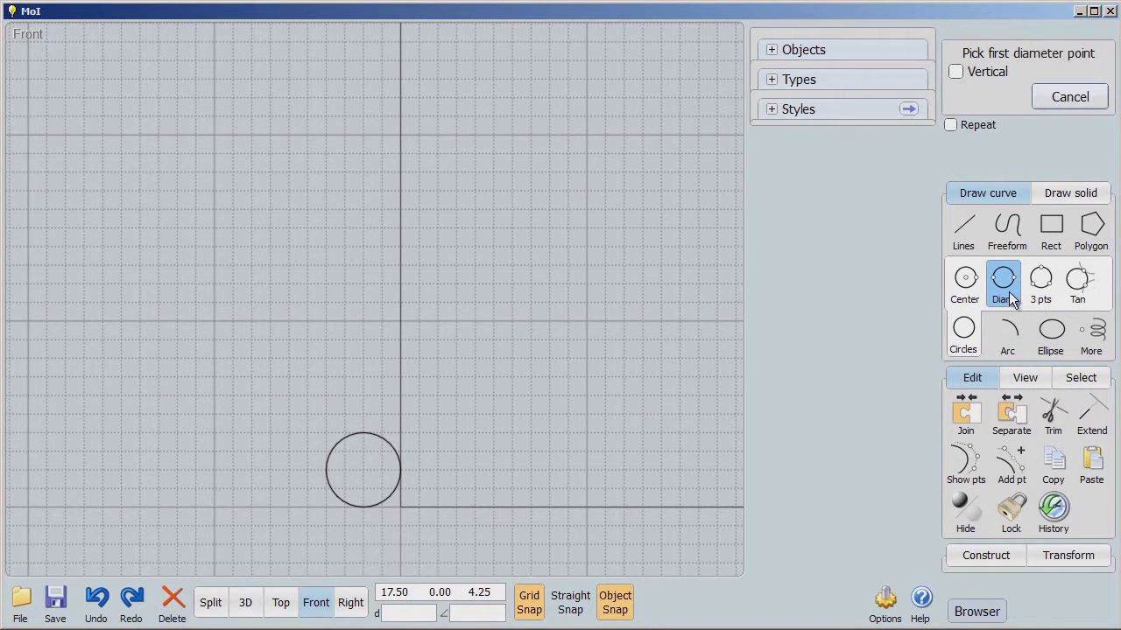
- Draw a slightly larger diameter circle from the small circle's centre toward the upper left
{"action": "left_click", "coordinate": [362, 470]}
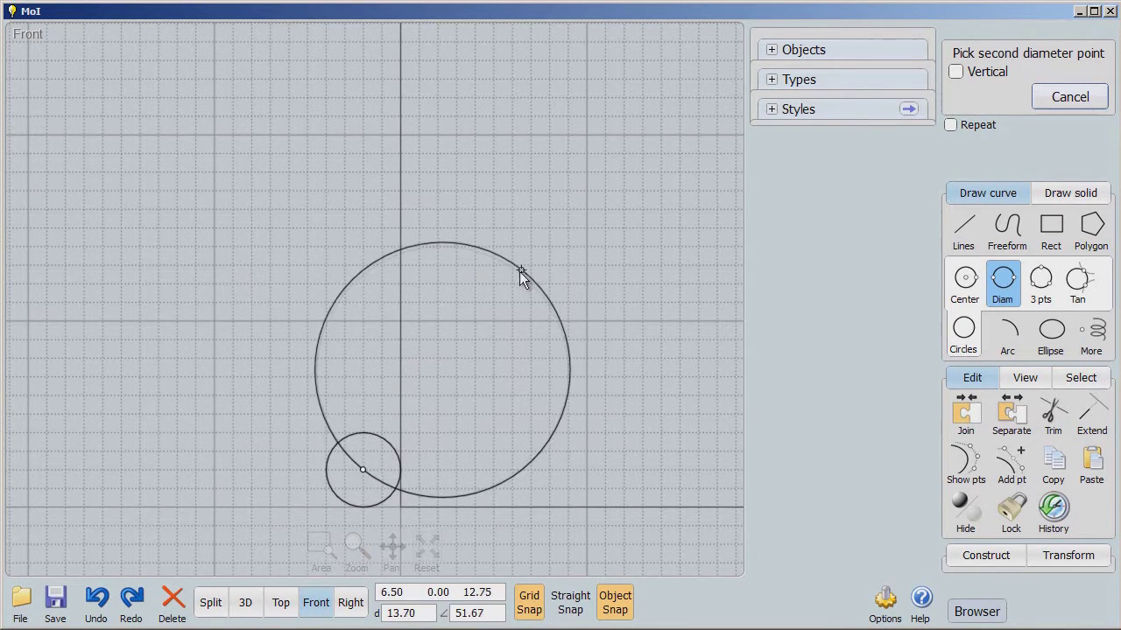
{"action": "left_click", "coordinate": [316, 382]}
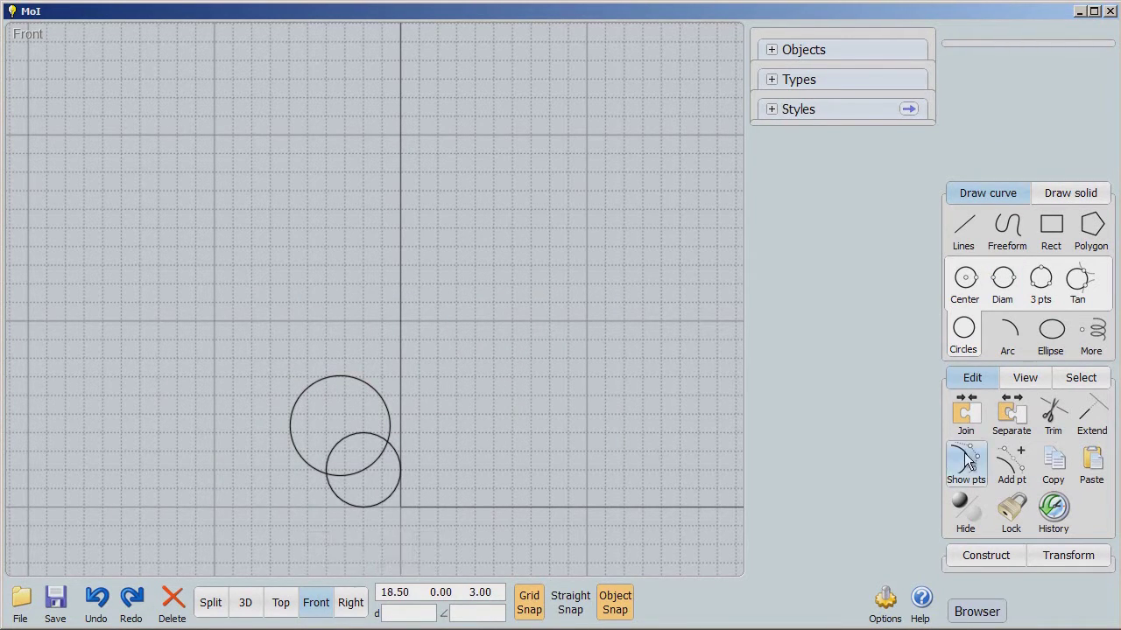
- Add a three-point circle of radius 3.34 through the second circle's centre, shifted up-left
{"action": "left_click", "coordinate": [1039, 292]}
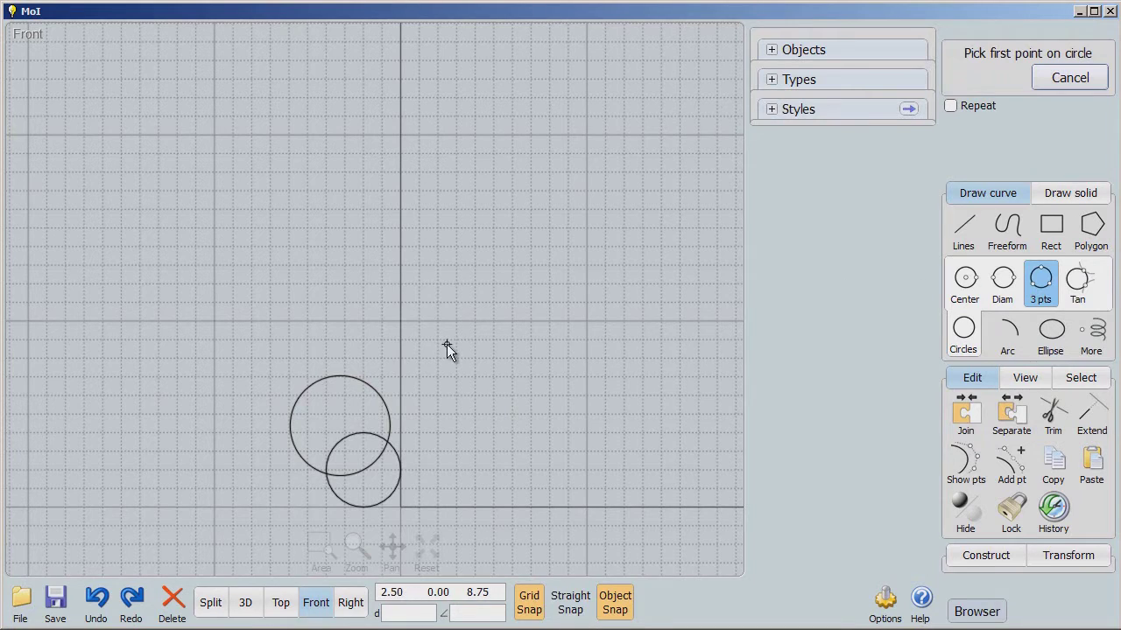
{"action": "left_click", "coordinate": [340, 427]}
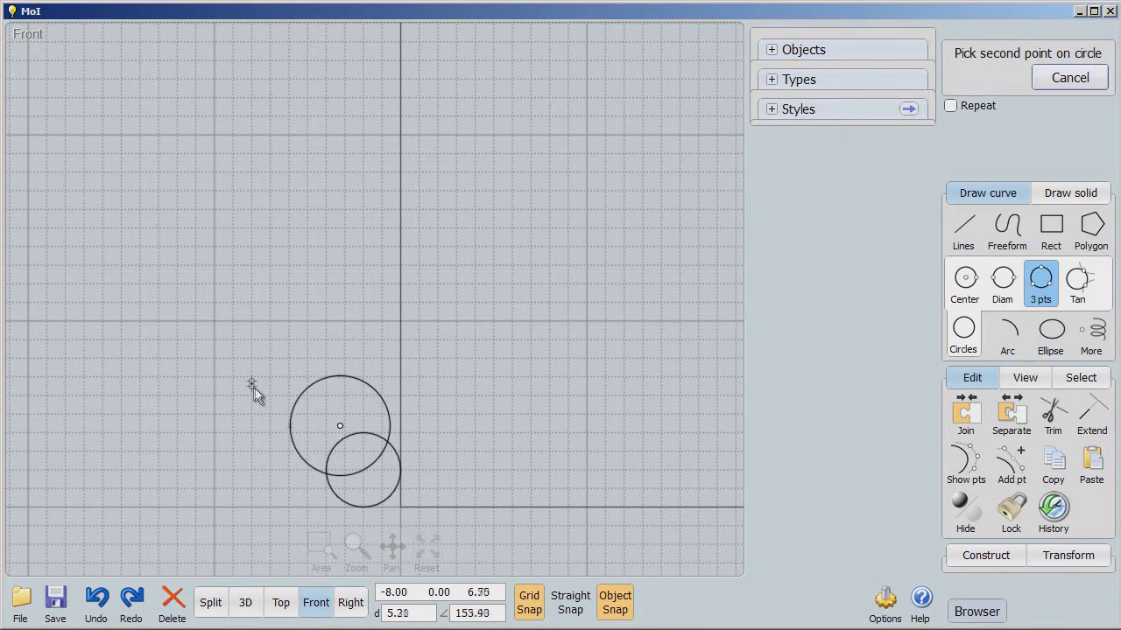
{"action": "left_click", "coordinate": [365, 327]}
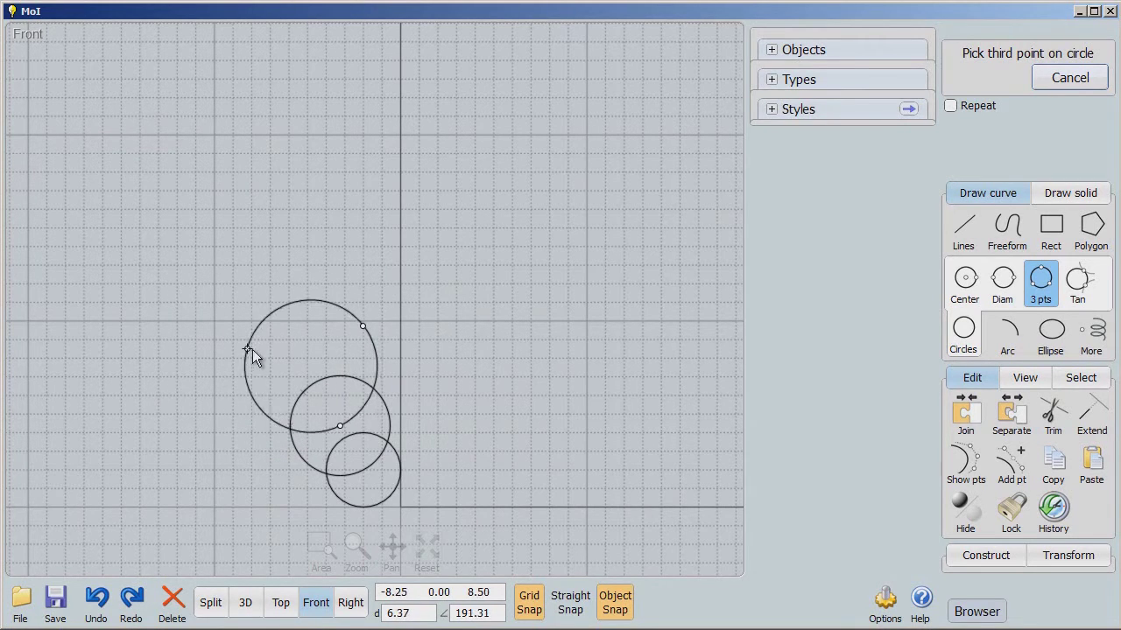
{"action": "left_click", "coordinate": [257, 358]}
{"action": "left_click", "coordinate": [259, 361]}
{"action": "left_click_drag", "start_coordinate": [290, 316], "coordinate": [278, 290]}
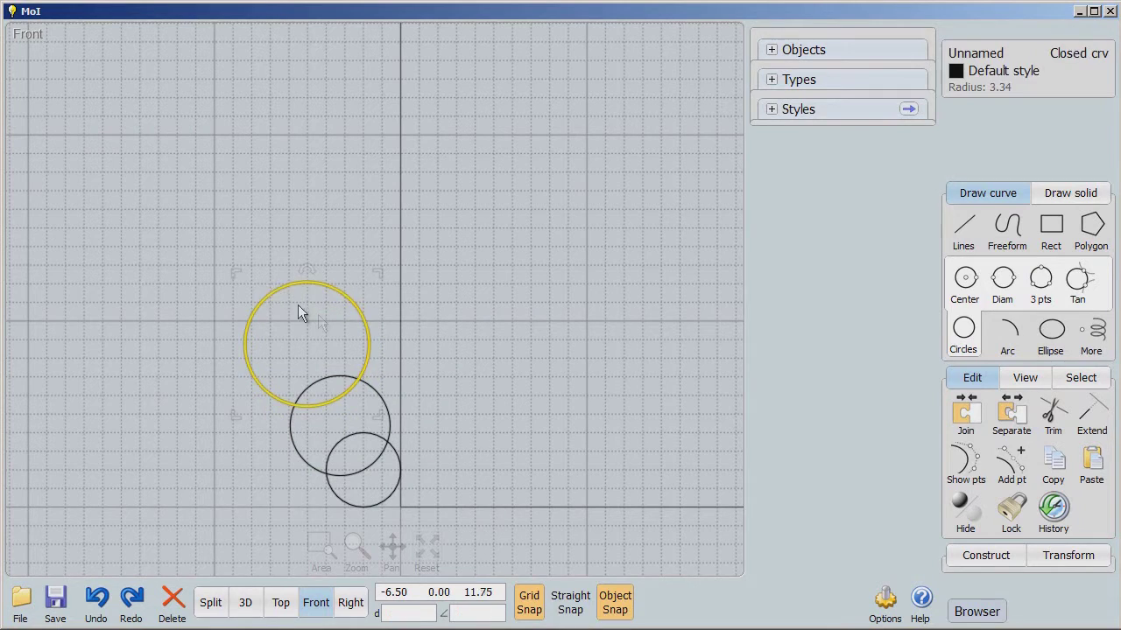
- Draw two long guide lines from the smallest circle, one steep right and one up-left
{"action": "left_click", "coordinate": [1078, 289]}
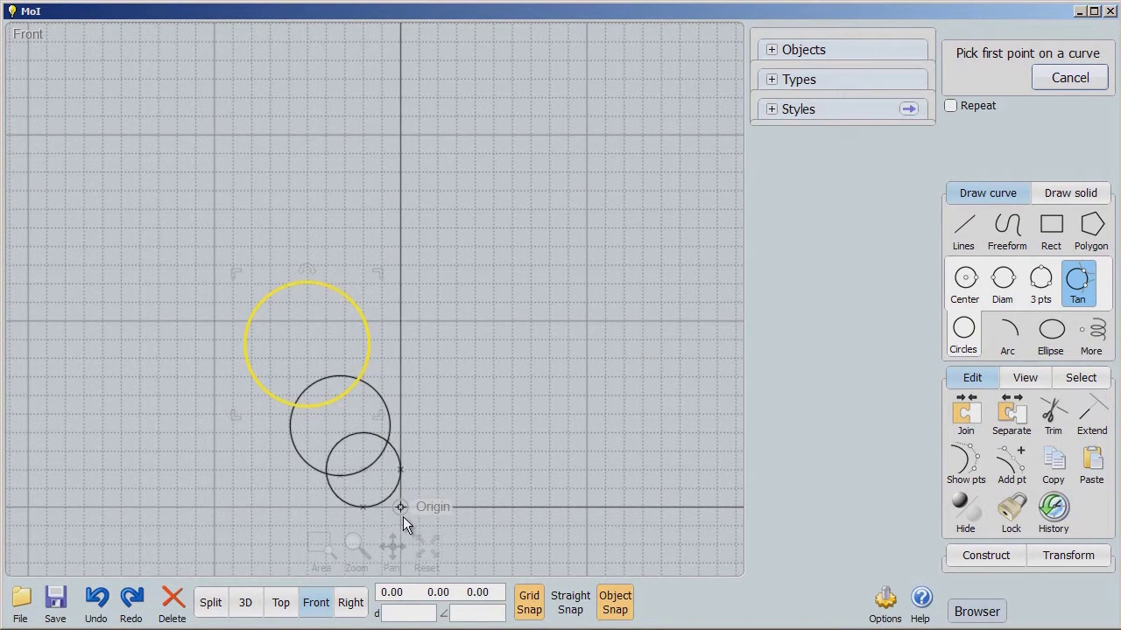
{"action": "left_click", "coordinate": [966, 226]}
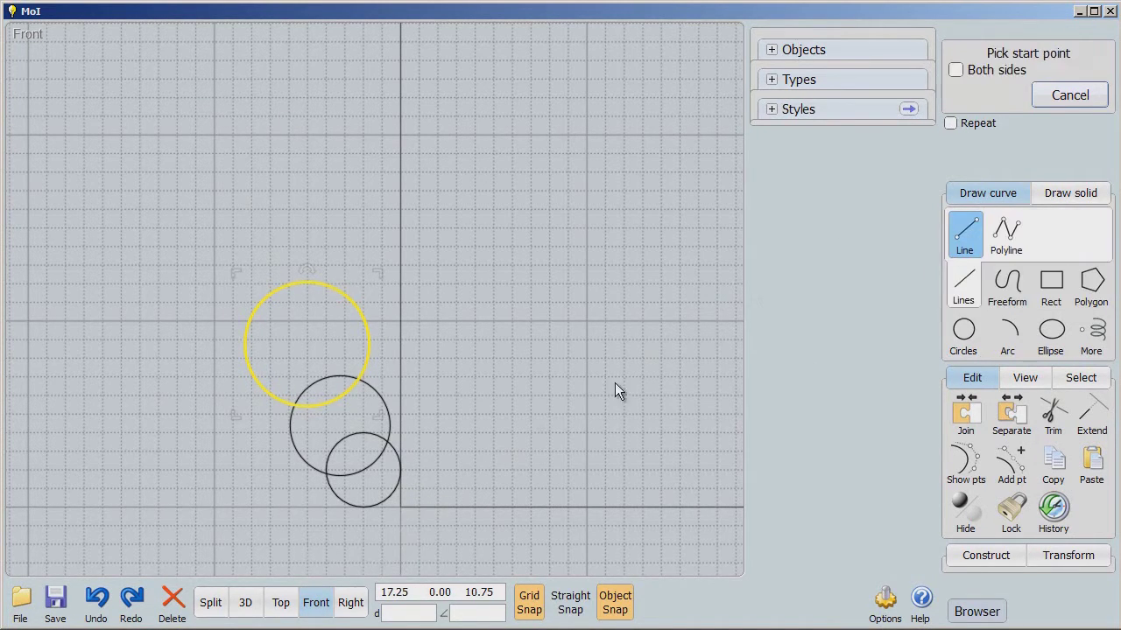
{"action": "left_click", "coordinate": [402, 470]}
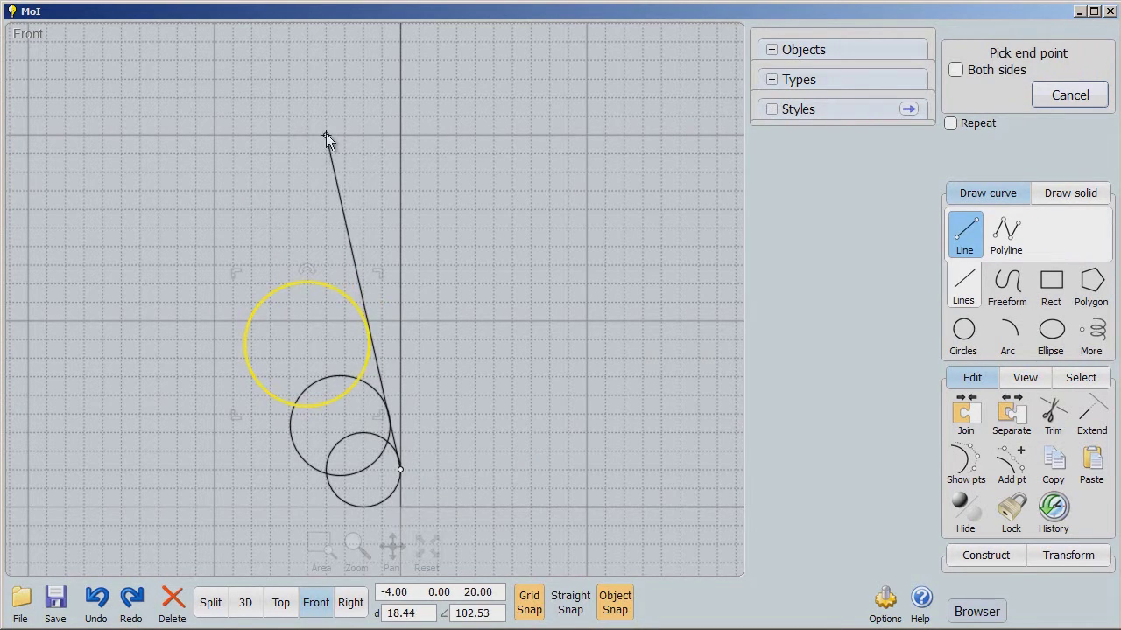
{"action": "left_click", "coordinate": [306, 61]}
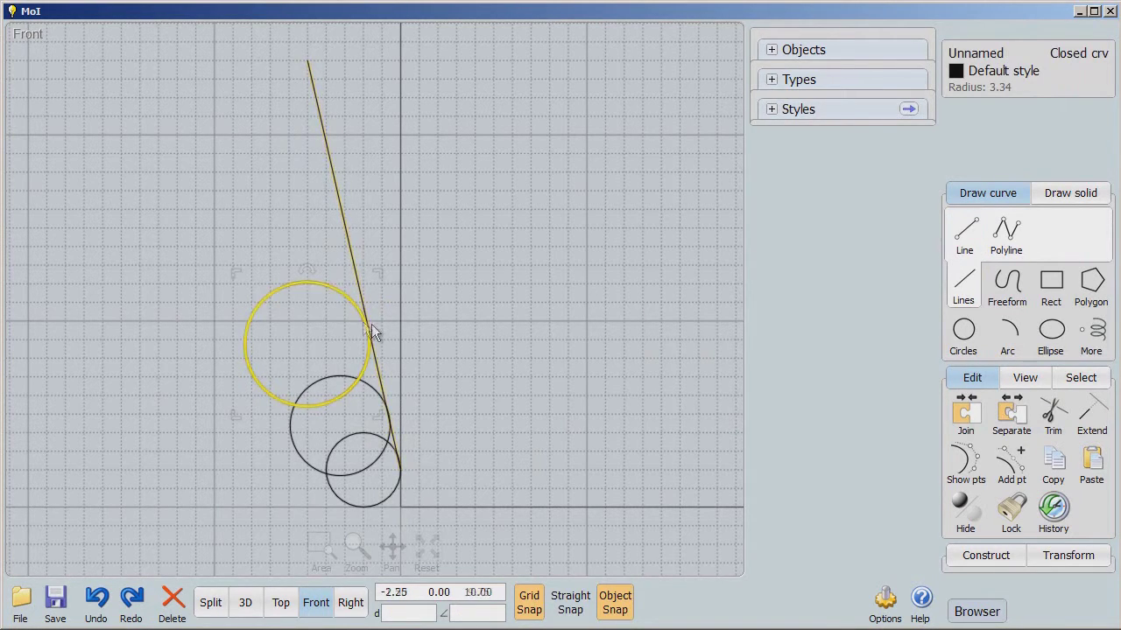
{"action": "left_click", "coordinate": [964, 234]}
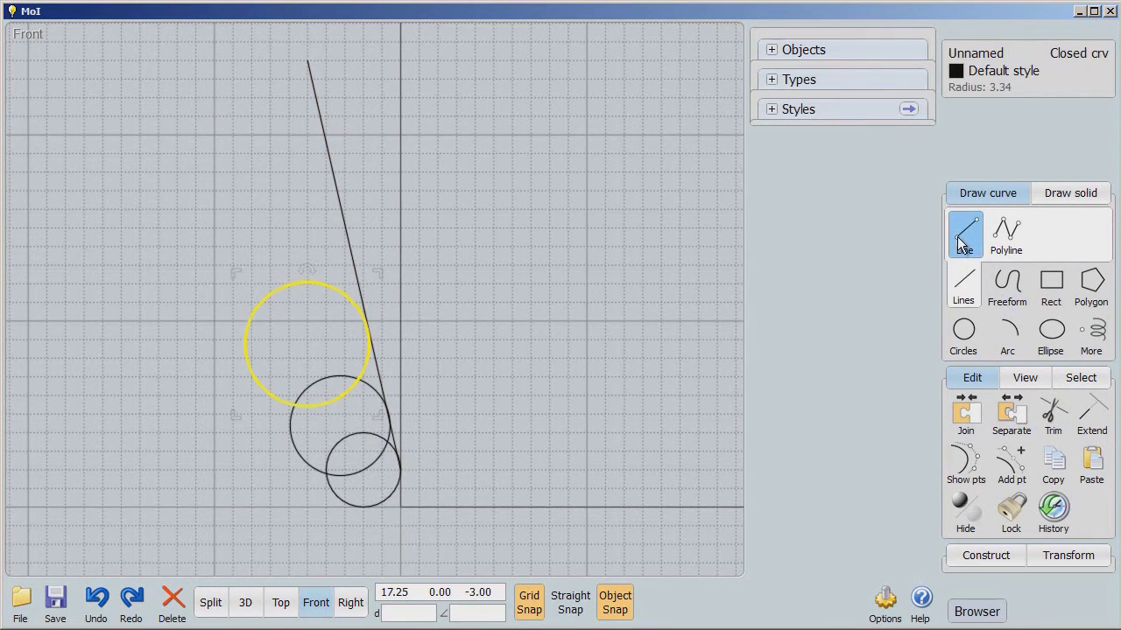
{"action": "left_click", "coordinate": [338, 497]}
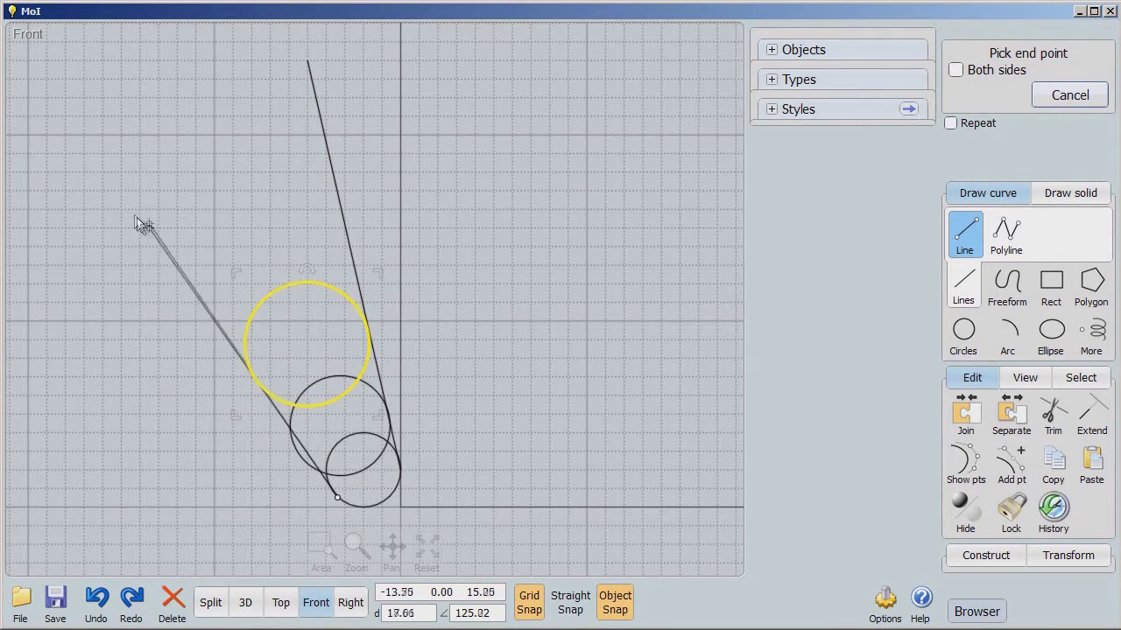
{"action": "left_click", "coordinate": [100, 163]}
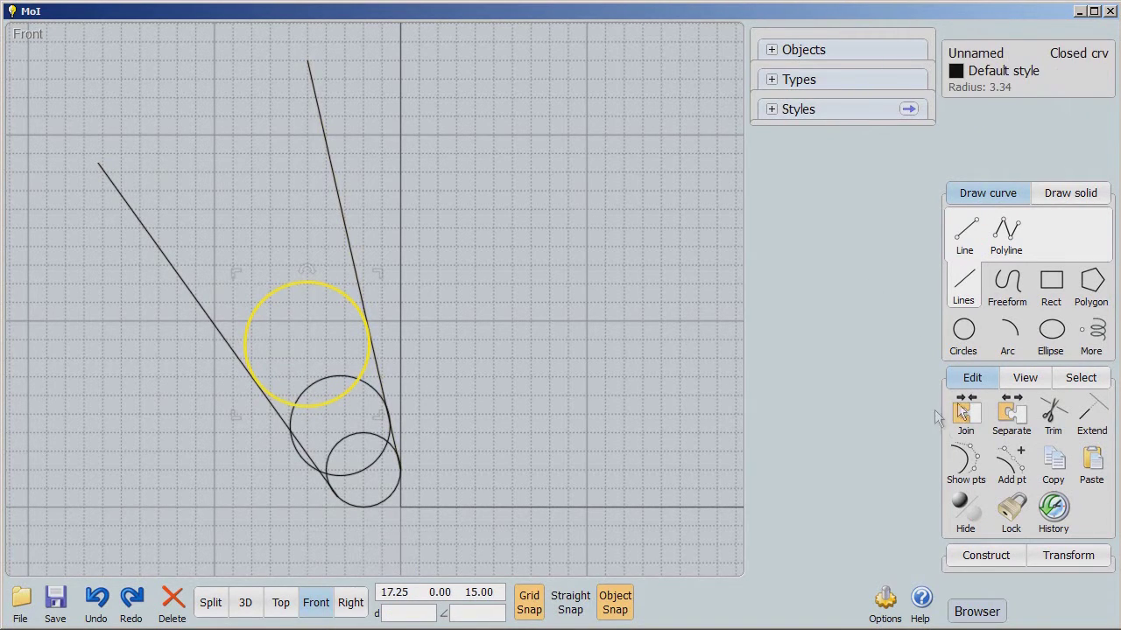
{"action": "left_click", "coordinate": [963, 350]}
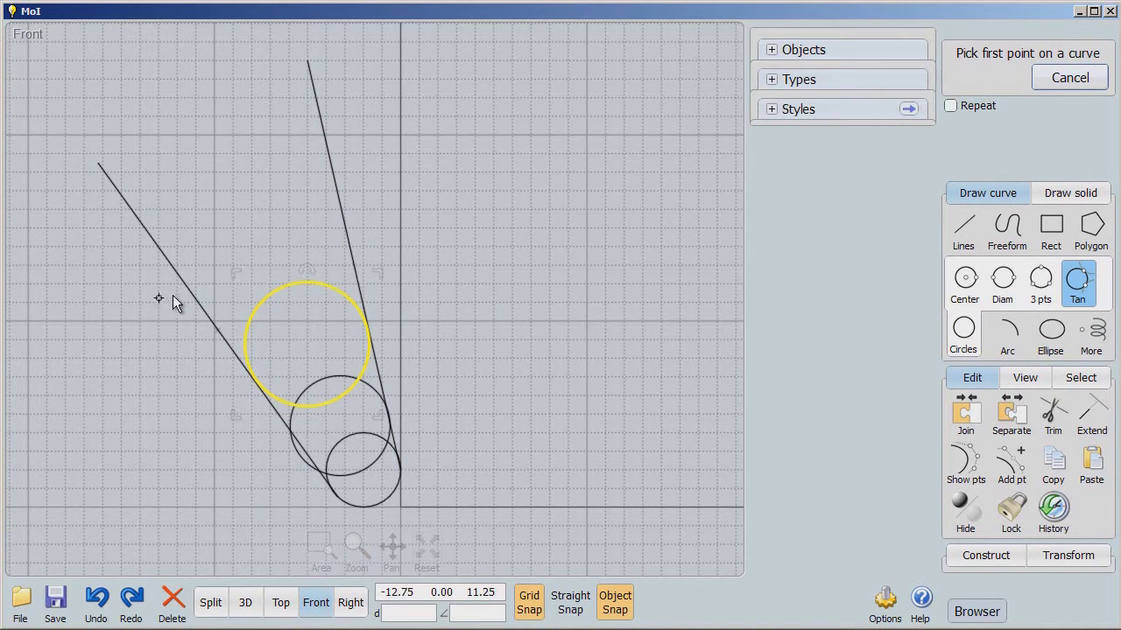
- Add a large fourth circle tangent to both guide lines, crowning the chain
{"action": "left_click", "coordinate": [277, 417]}
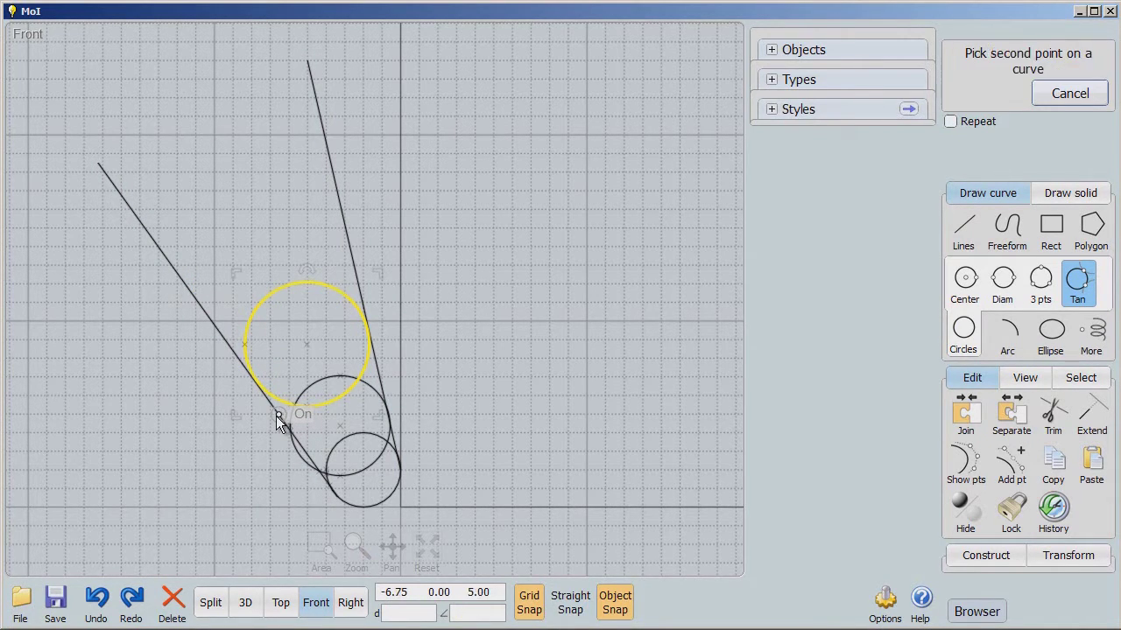
{"action": "left_click", "coordinate": [380, 373]}
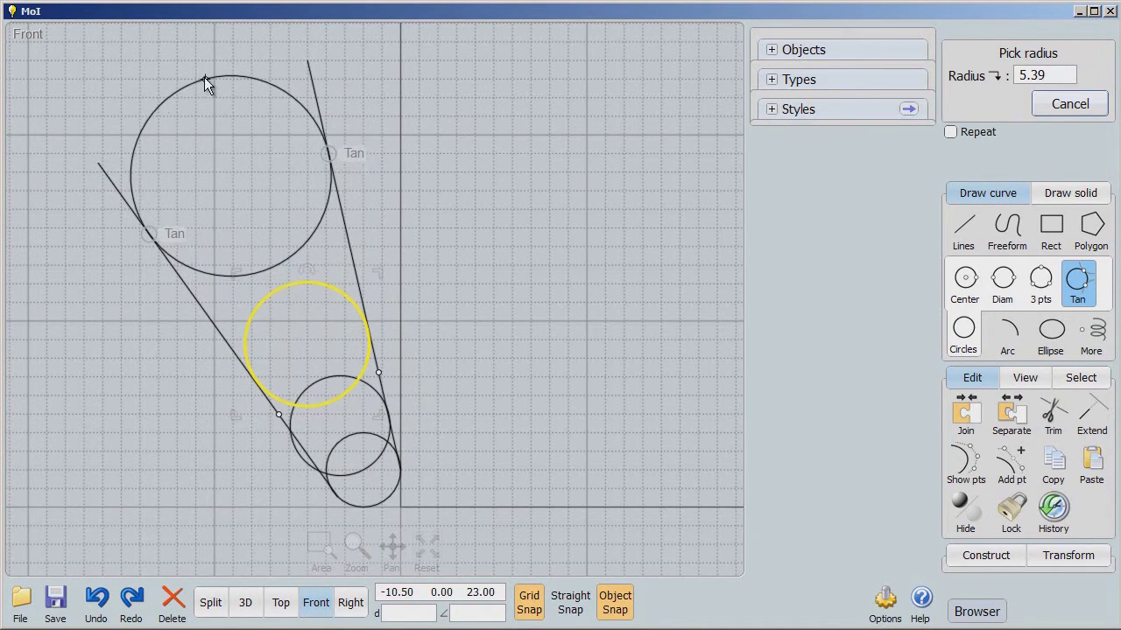
{"action": "left_click", "coordinate": [221, 136]}
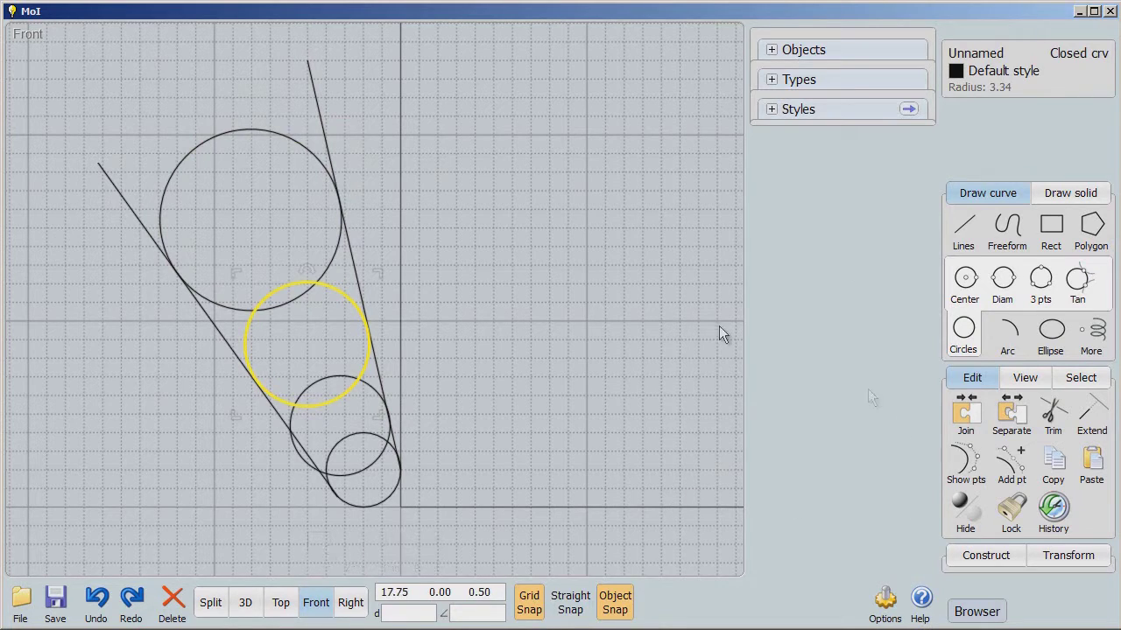
{"action": "left_click", "coordinate": [91, 208]}
{"action": "left_click", "coordinate": [122, 206]}
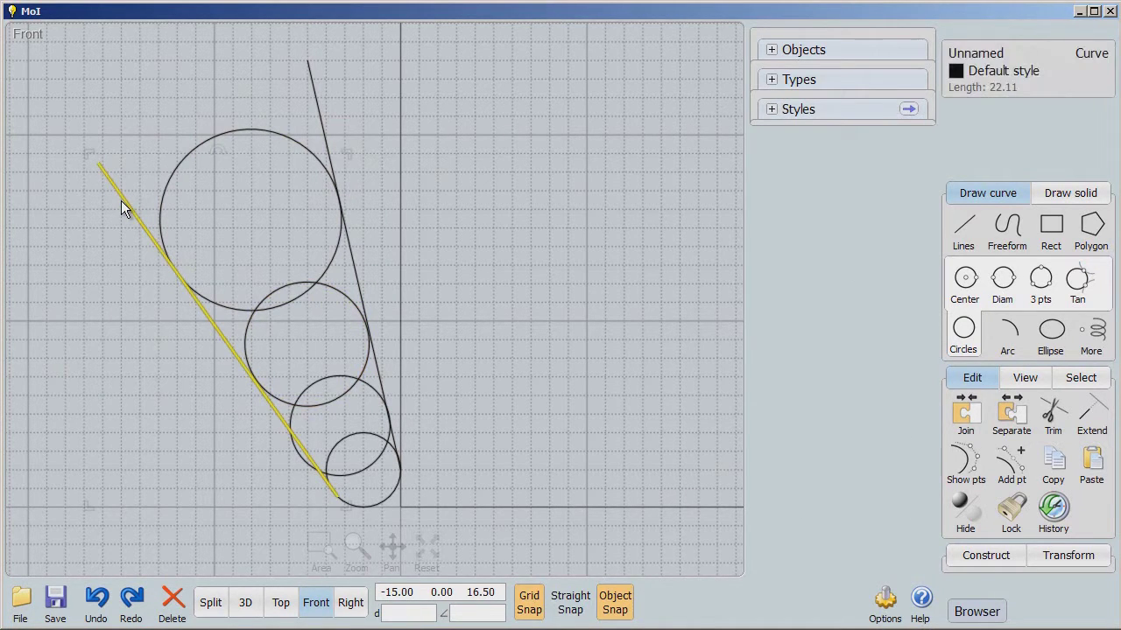
- Delete both guide lines and window-select the four stacked circles
{"action": "key", "text": "Delete"}
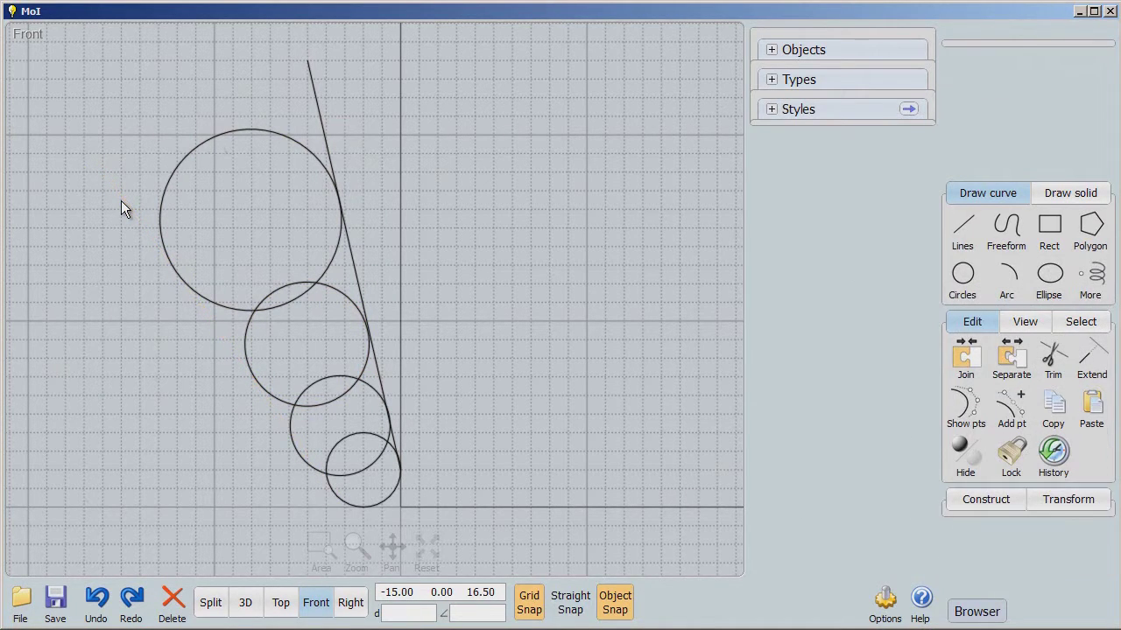
{"action": "left_click", "coordinate": [317, 100]}
{"action": "key", "text": "Delete"}
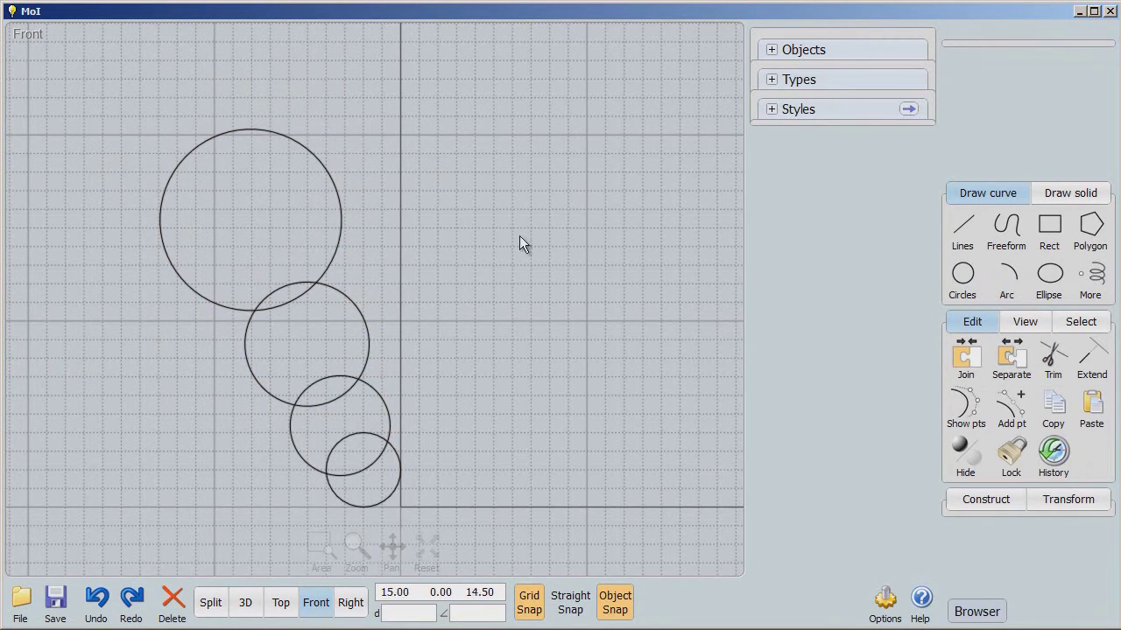
{"action": "left_click_drag", "start_coordinate": [116, 95], "coordinate": [418, 552]}
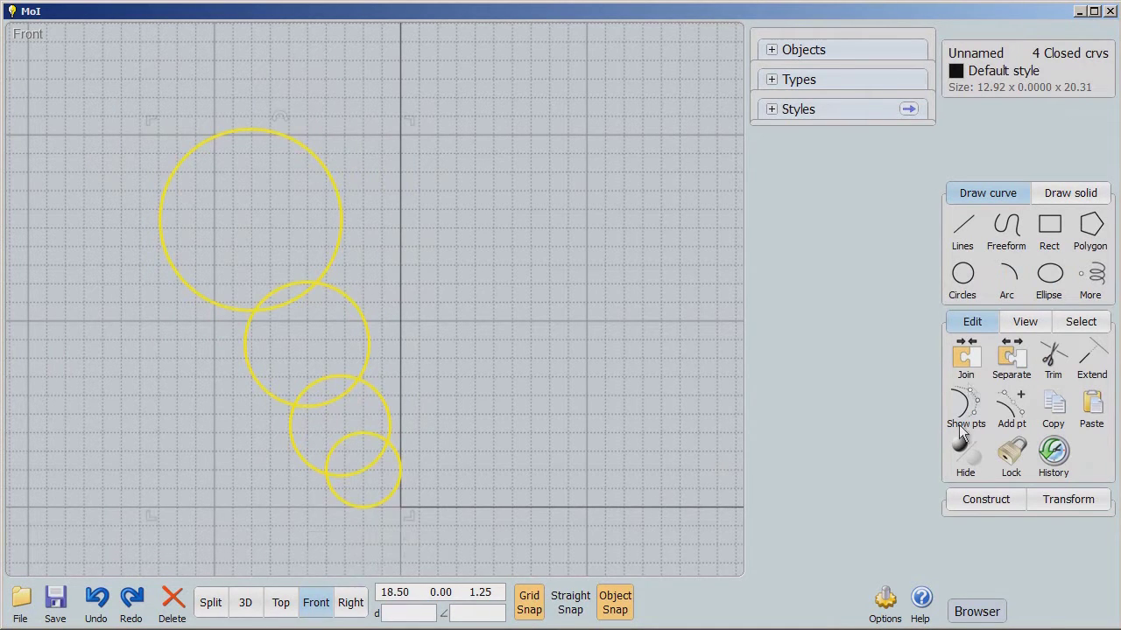
- Boolean-union the four overlapping circles into a single closed outline
{"action": "left_click", "coordinate": [987, 500]}
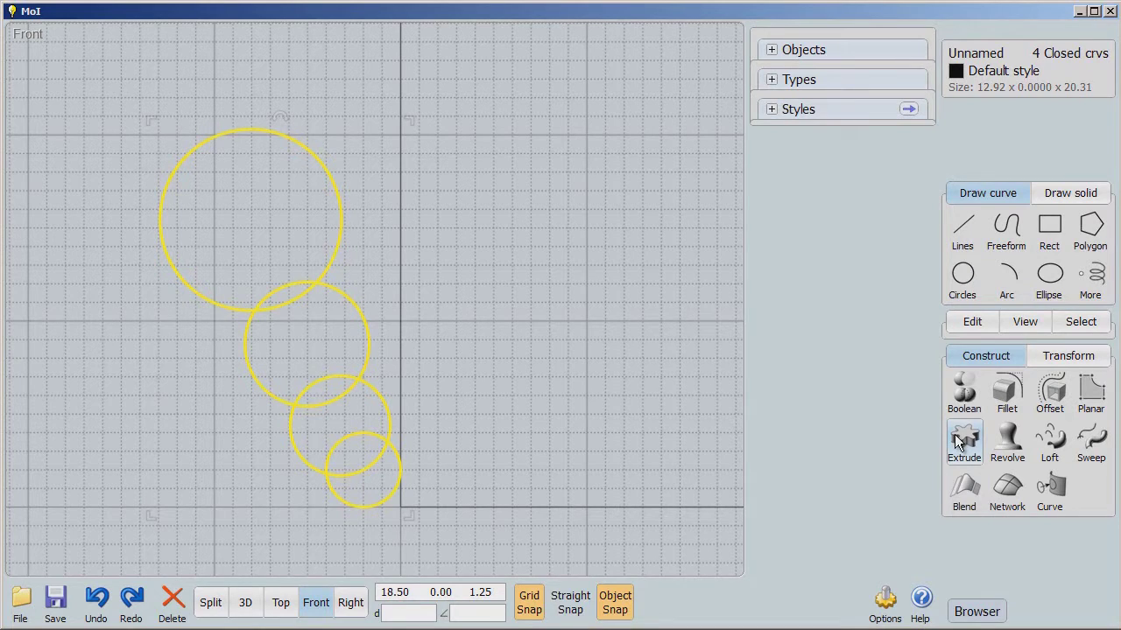
{"action": "left_click", "coordinate": [965, 389]}
{"action": "left_click", "coordinate": [969, 403]}
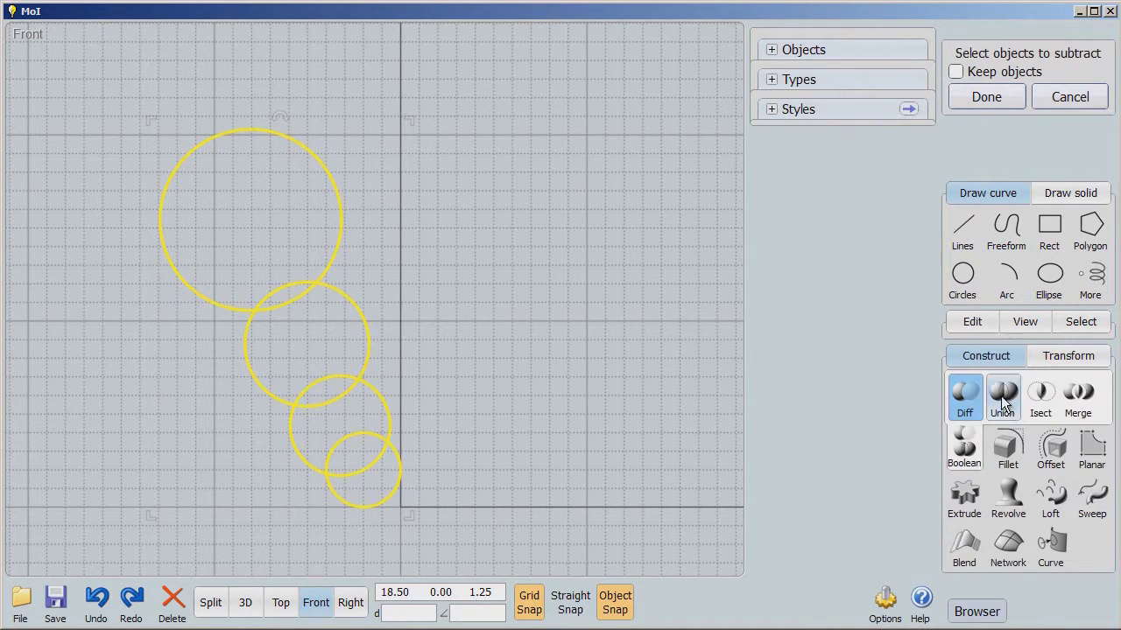
{"action": "left_click", "coordinate": [1004, 399]}
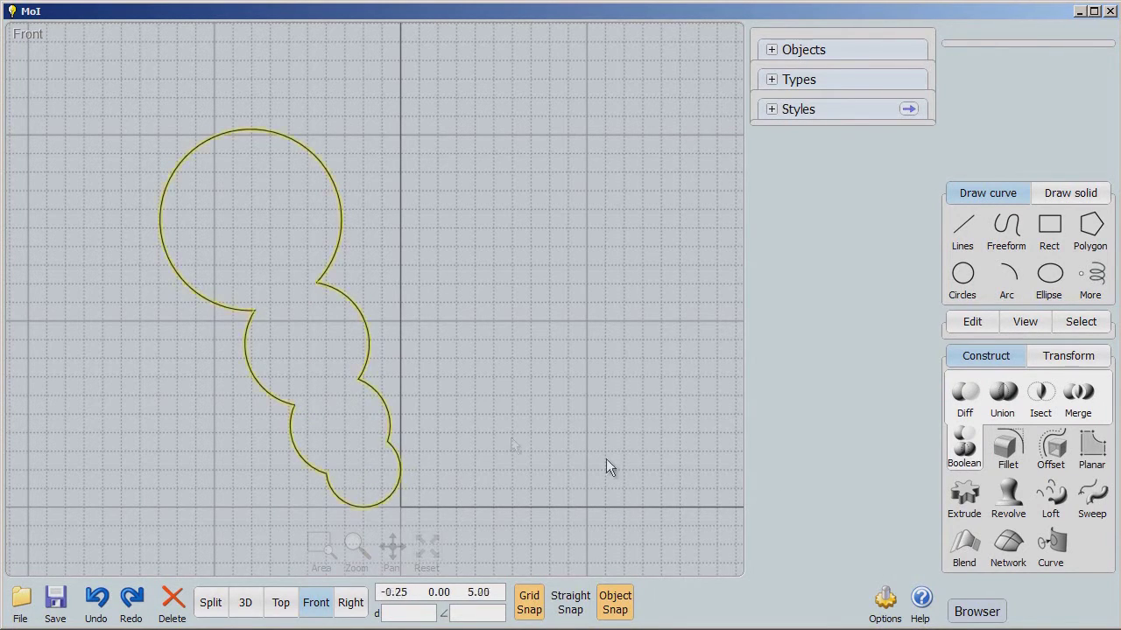
{"action": "left_click", "coordinate": [1007, 494]}
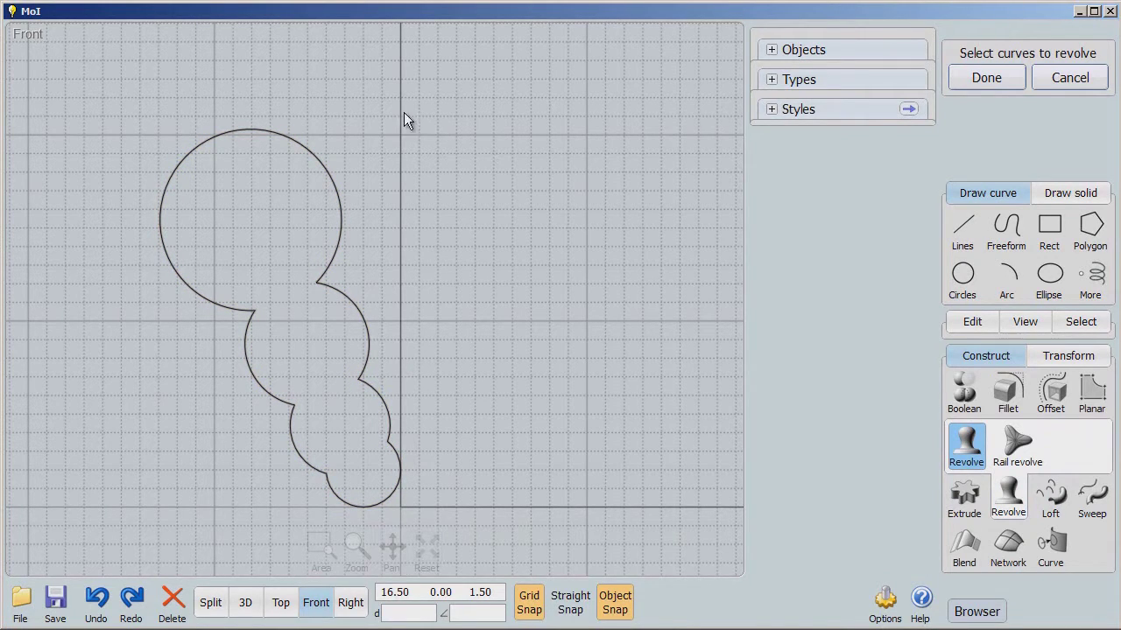
- Revolve the fused outline about an axis from the origin straight up, forming four stacked bands
{"action": "left_click", "coordinate": [350, 308]}
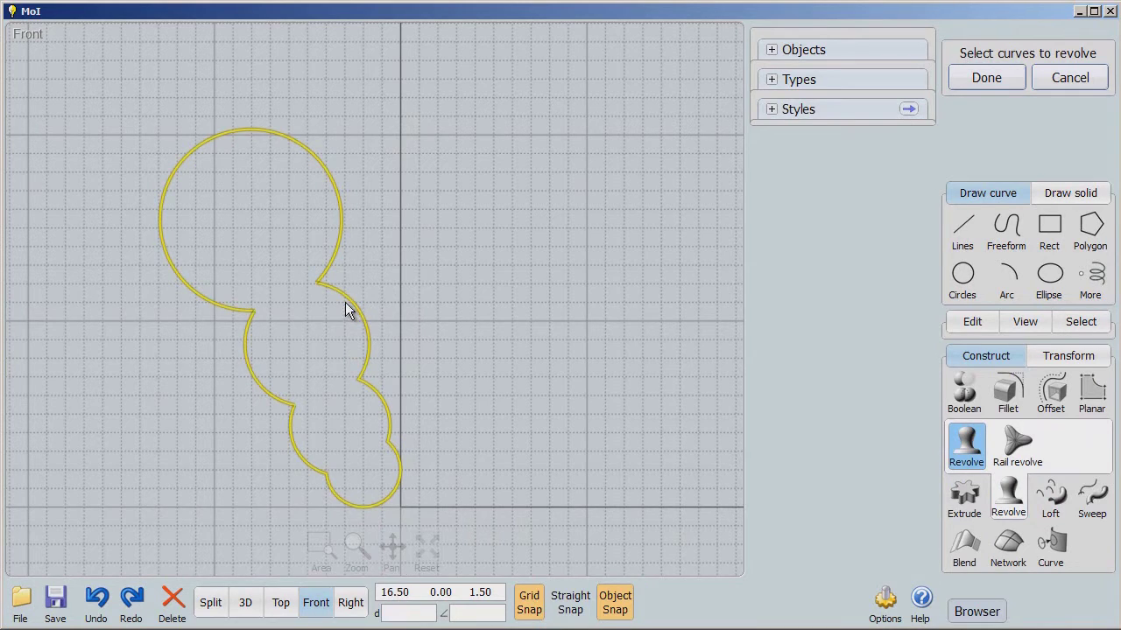
{"action": "left_click", "coordinate": [972, 77]}
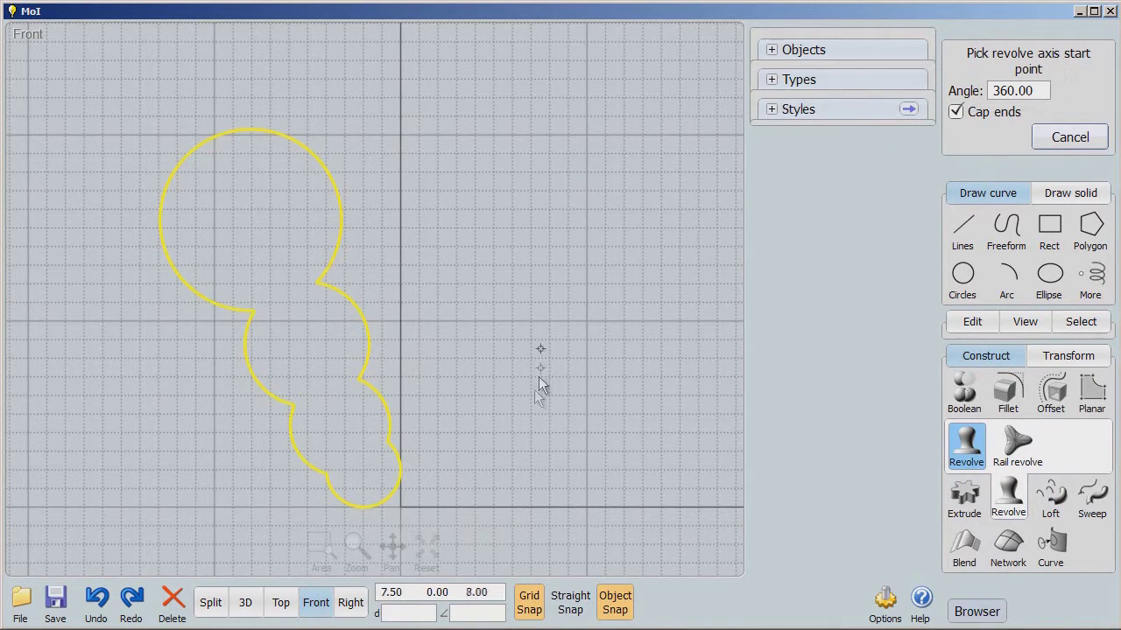
{"action": "left_click", "coordinate": [400, 505]}
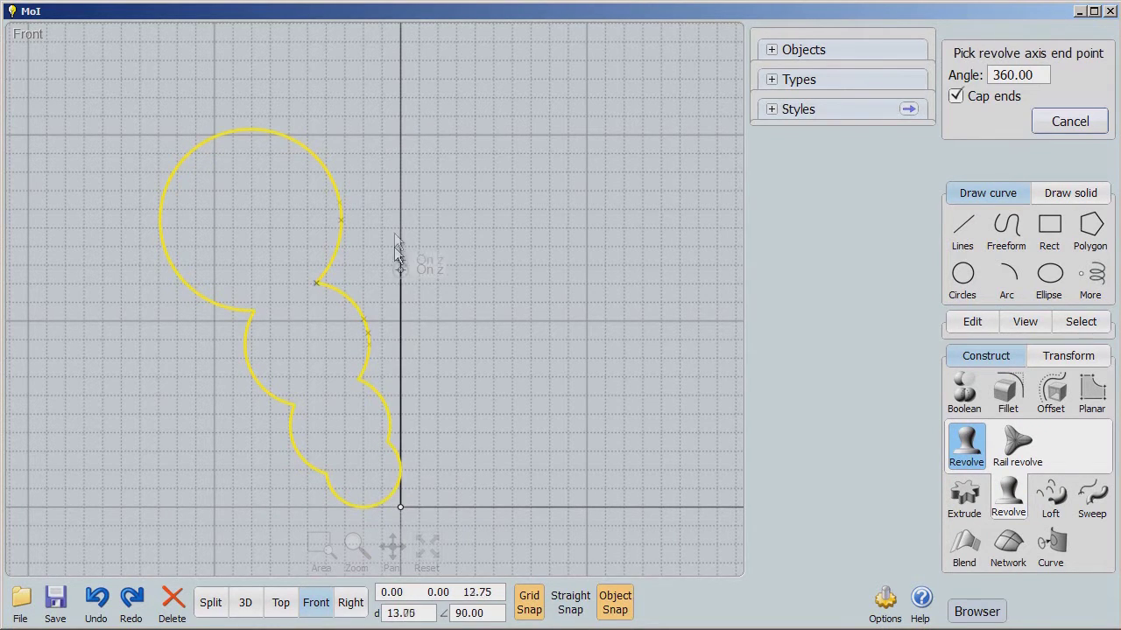
{"action": "left_click", "coordinate": [402, 111]}
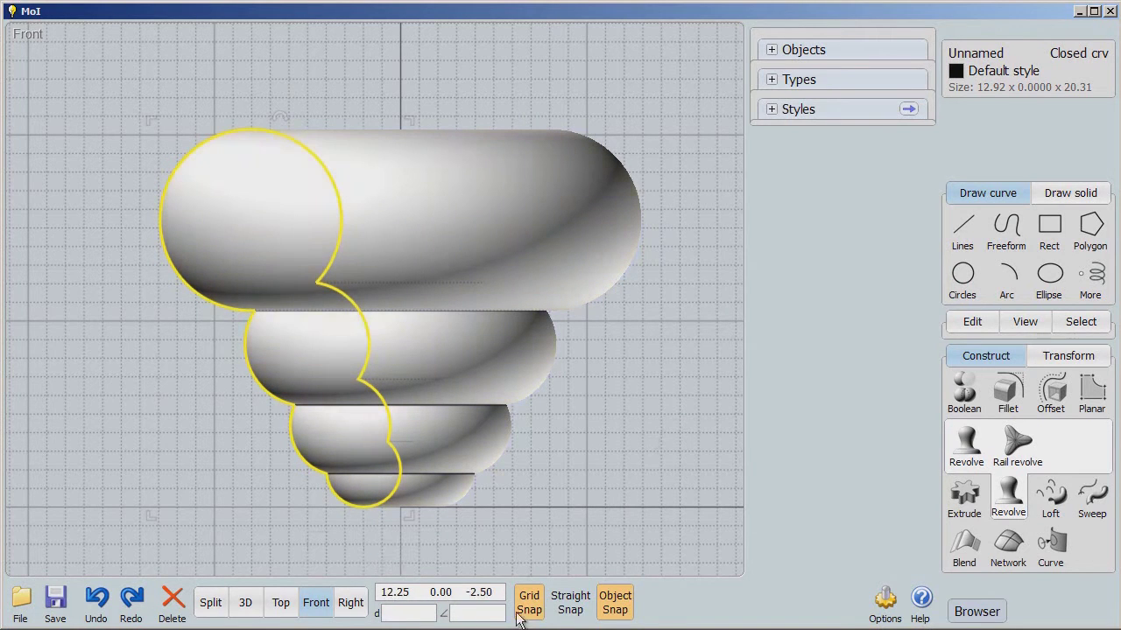
- Check the shell from above, then shift the profile curve slightly right back onto the axis
{"action": "left_click", "coordinate": [281, 603]}
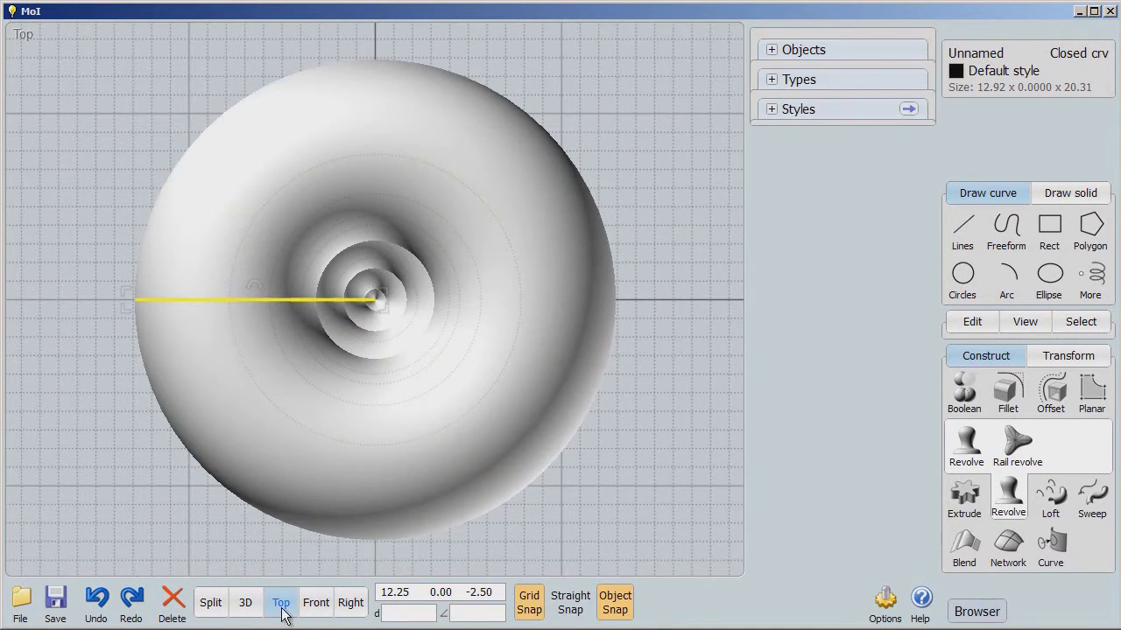
{"action": "left_click", "coordinate": [316, 606]}
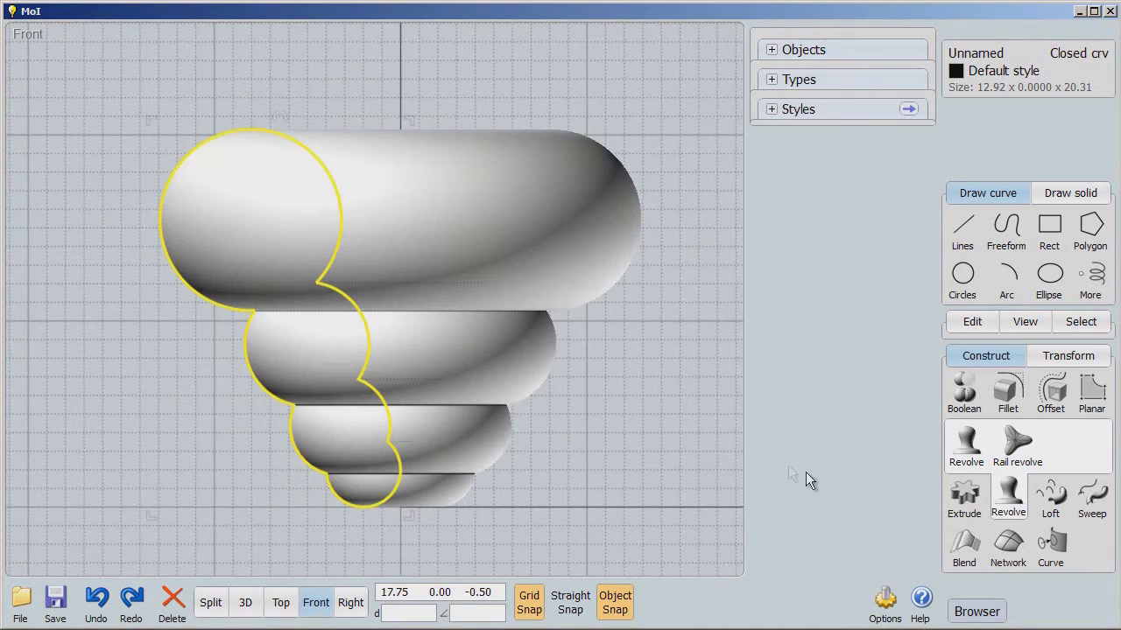
{"action": "left_click_drag", "start_coordinate": [358, 310], "coordinate": [304, 317]}
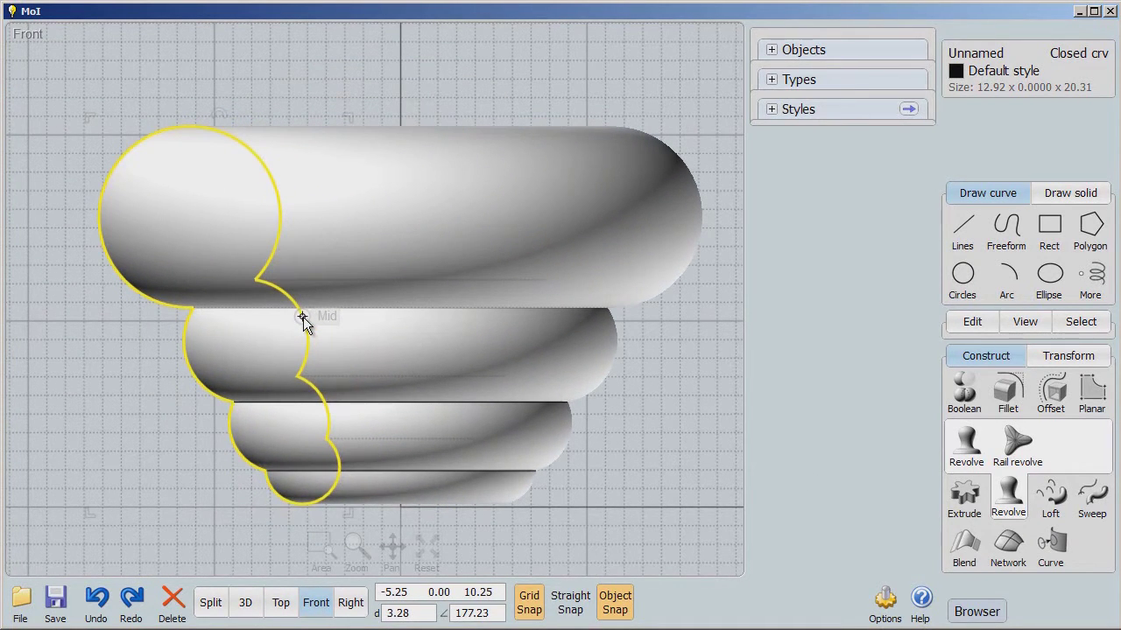
{"action": "mouse_move", "coordinate": [303, 317]}
{"action": "left_mouse_down"}
{"action": "mouse_move", "coordinate": [415, 318]}
{"action": "mouse_move", "coordinate": [392, 318]}
{"action": "left_mouse_up"}
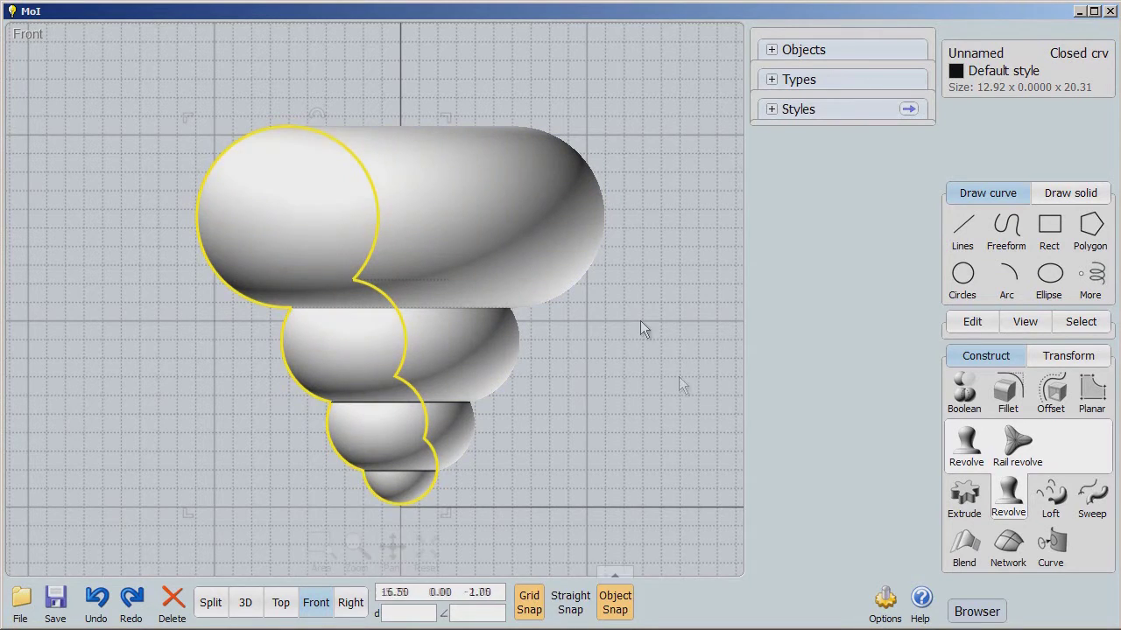
{"action": "left_click", "coordinate": [559, 452]}
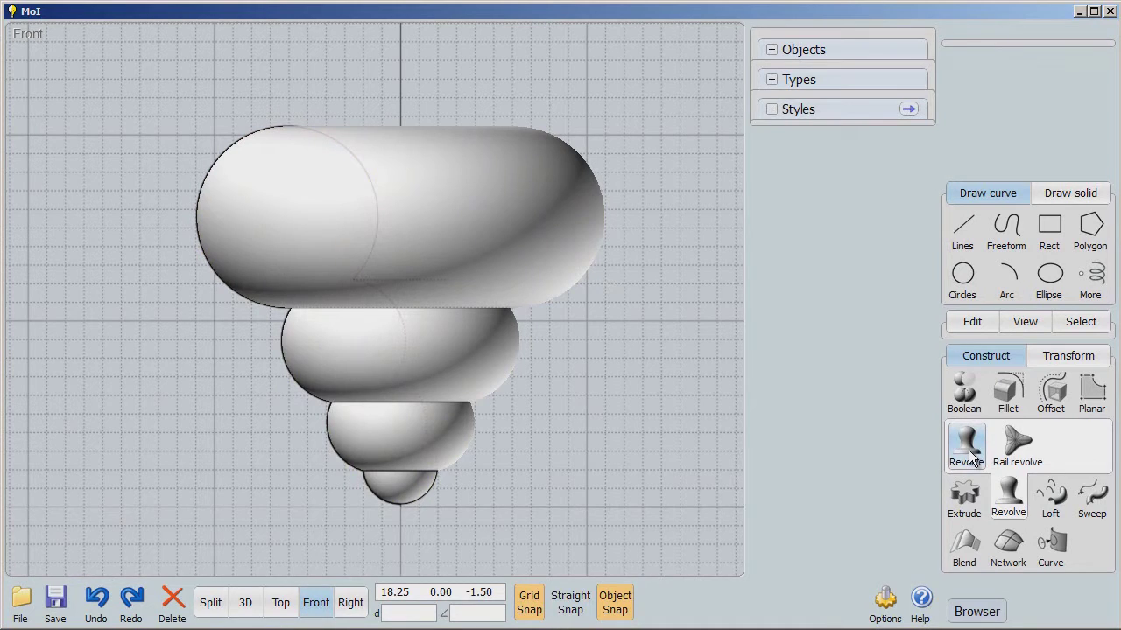
- Revolve the profile again, undo the resulting solid, and drag the profile further left of the axis
{"action": "left_click", "coordinate": [412, 334]}
{"action": "right_click", "coordinate": [489, 333]}
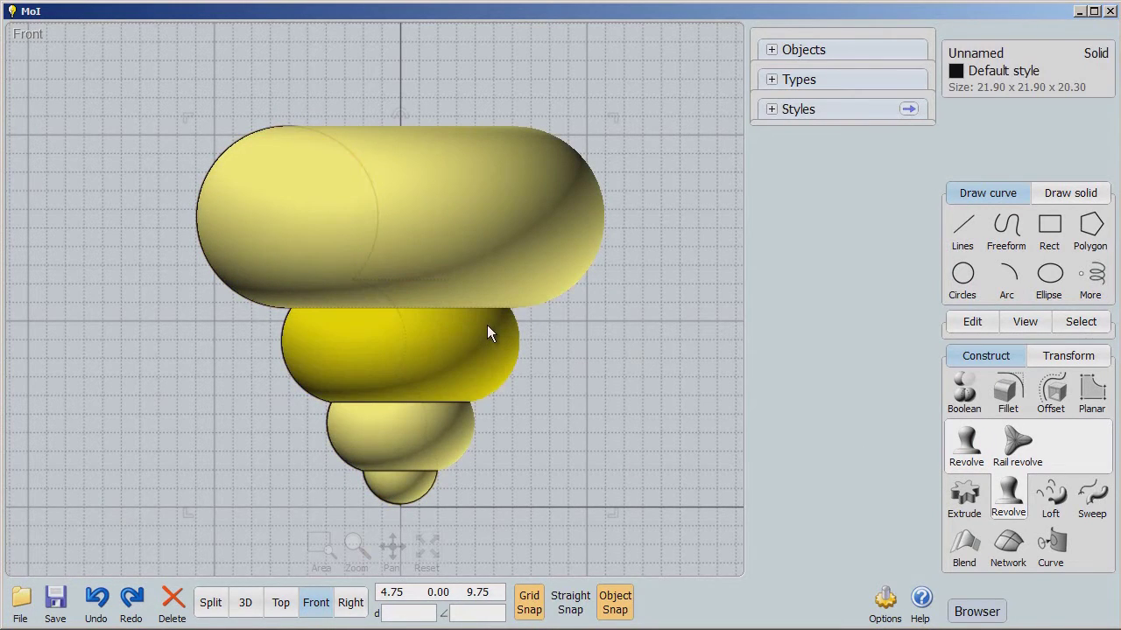
{"action": "key", "text": "ctrl+z"}
{"action": "left_click_drag", "start_coordinate": [386, 303], "coordinate": [251, 320]}
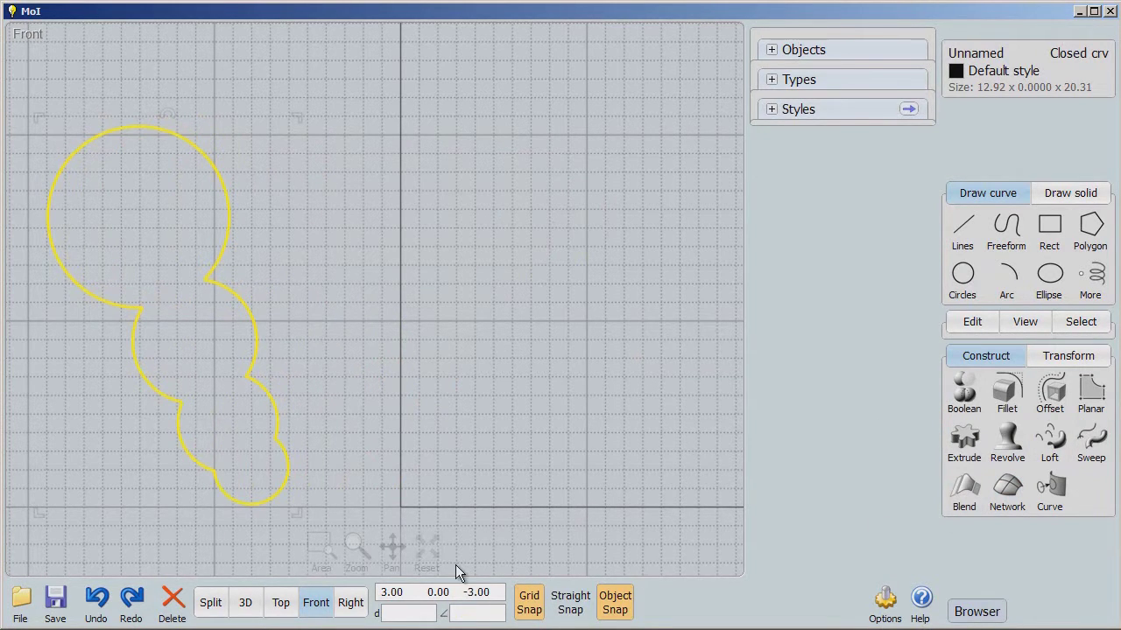
- Switch to the Top view to see the profile edge-on, left of the origin
{"action": "left_click", "coordinate": [282, 604]}
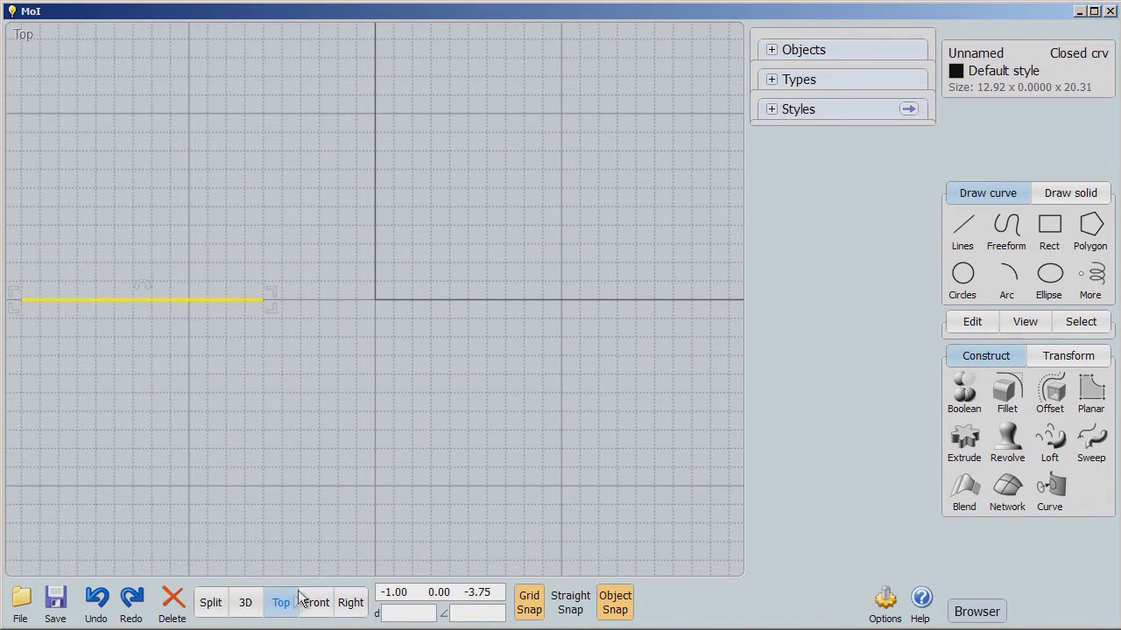
- Draw a Custom-style five-pointed star centred on the origin, with one tip on the profile line
{"action": "left_click", "coordinate": [1092, 235]}
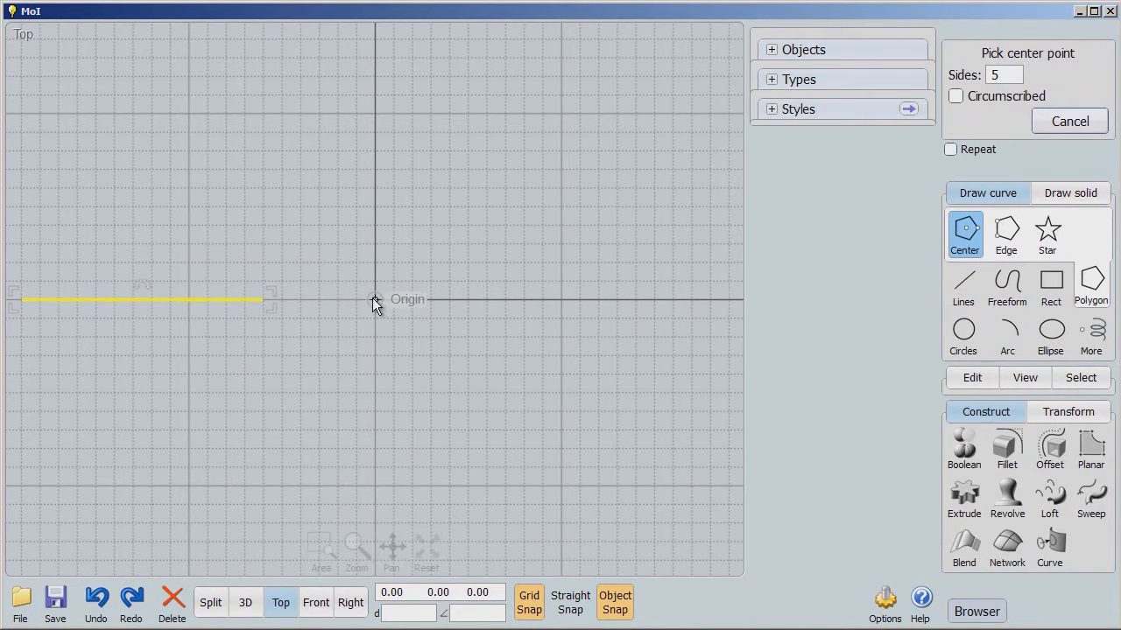
{"action": "left_click", "coordinate": [1049, 231]}
{"action": "left_click", "coordinate": [1018, 98]}
{"action": "left_click", "coordinate": [1012, 132]}
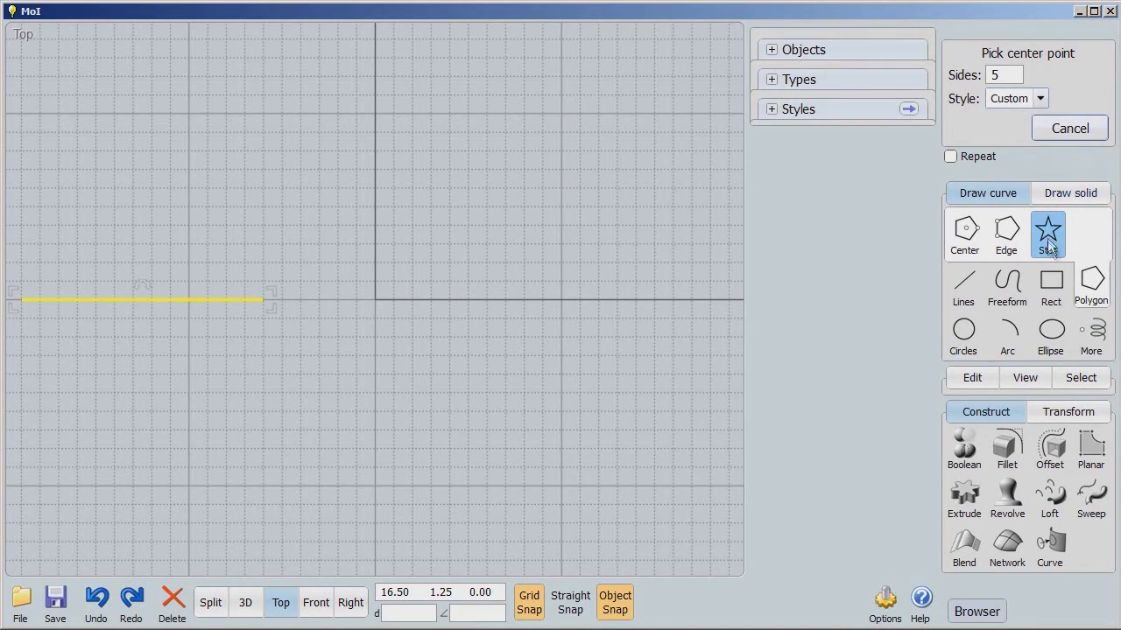
{"action": "left_click", "coordinate": [376, 301]}
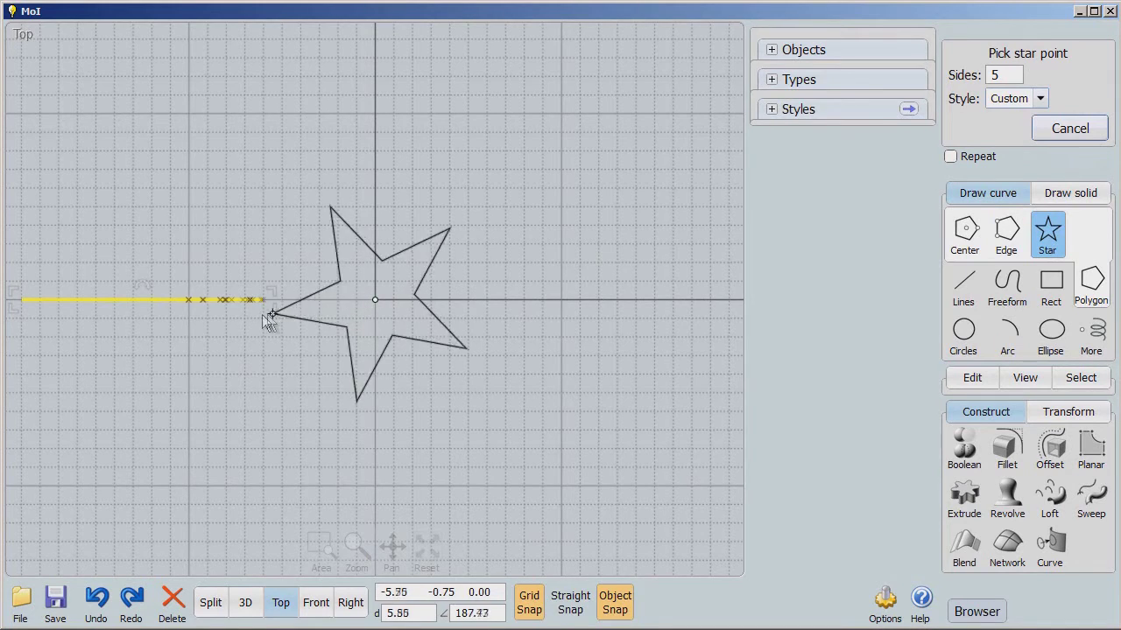
{"action": "left_click", "coordinate": [145, 307]}
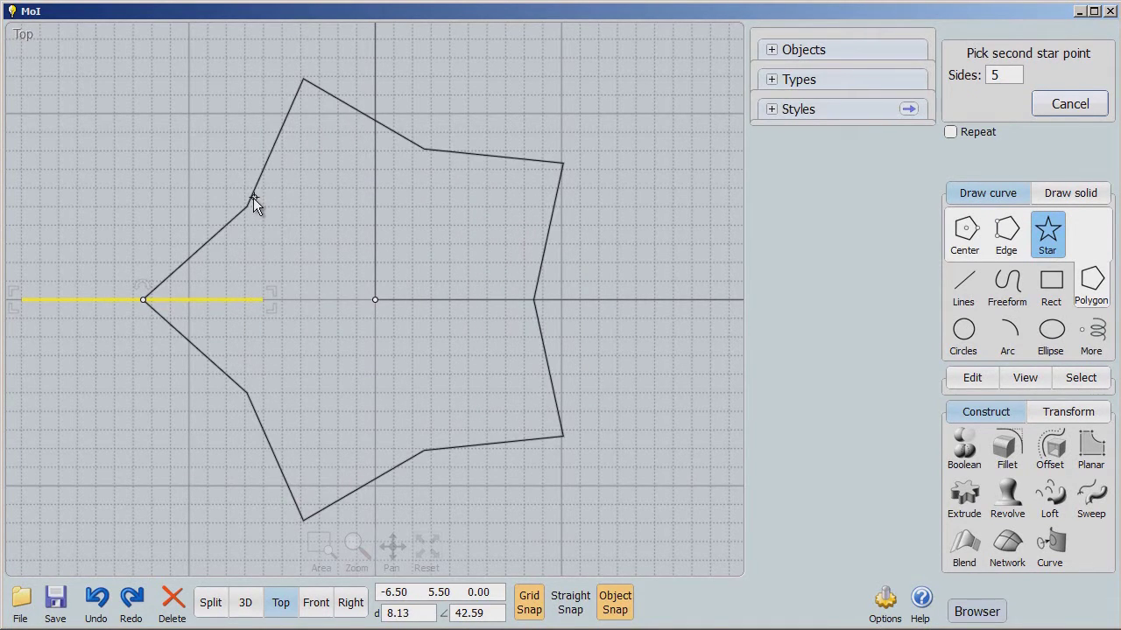
{"action": "left_click", "coordinate": [253, 198]}
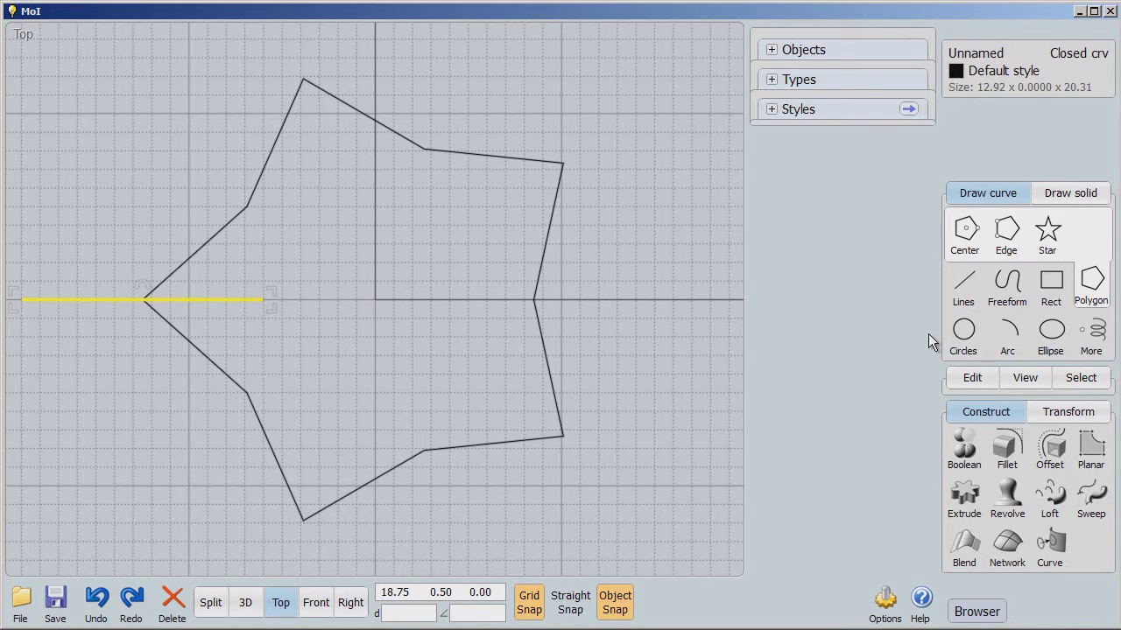
- Rail-revolve the shell profile along the star rail, with the axis running straight up from the origin
{"action": "left_click", "coordinate": [316, 602]}
{"action": "left_click", "coordinate": [328, 427]}
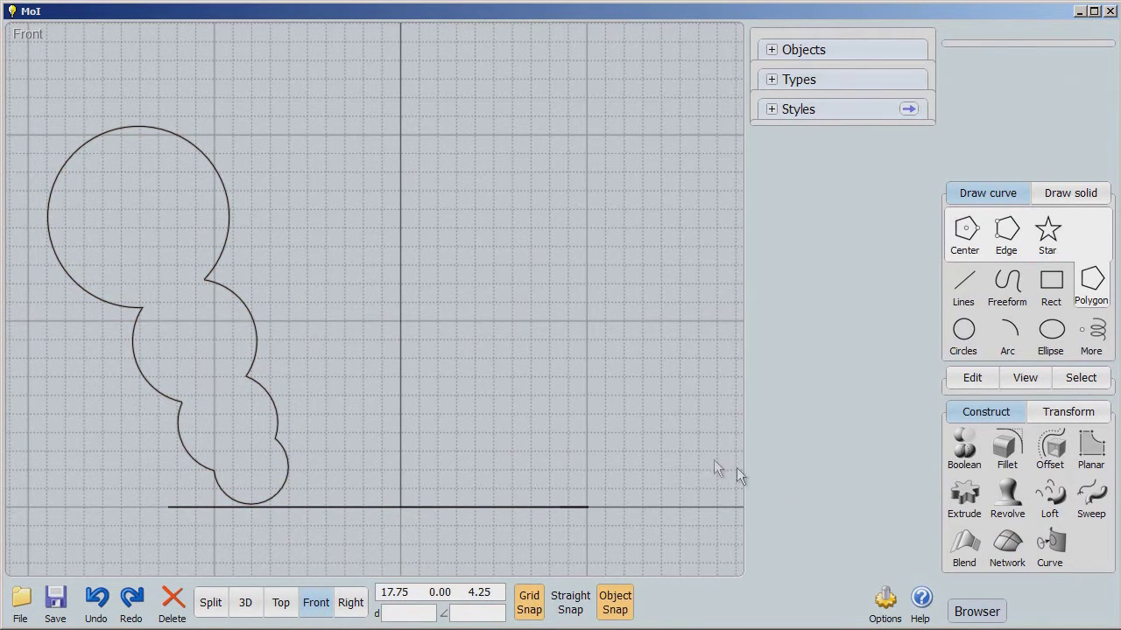
{"action": "left_click", "coordinate": [1010, 507]}
{"action": "left_click", "coordinate": [1016, 450]}
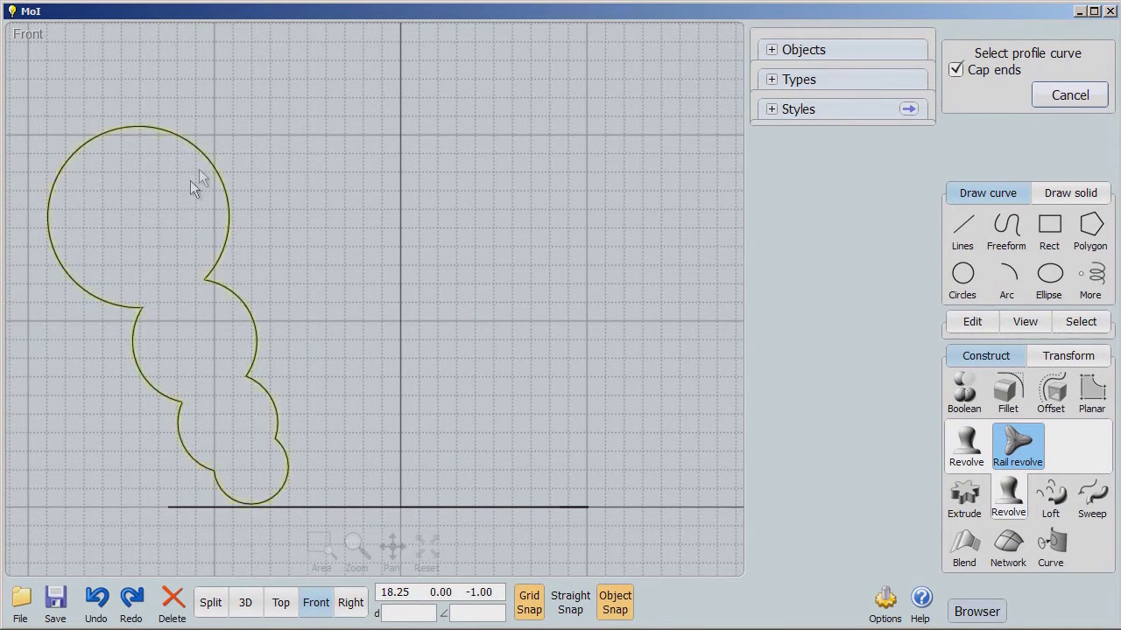
{"action": "left_click", "coordinate": [224, 186]}
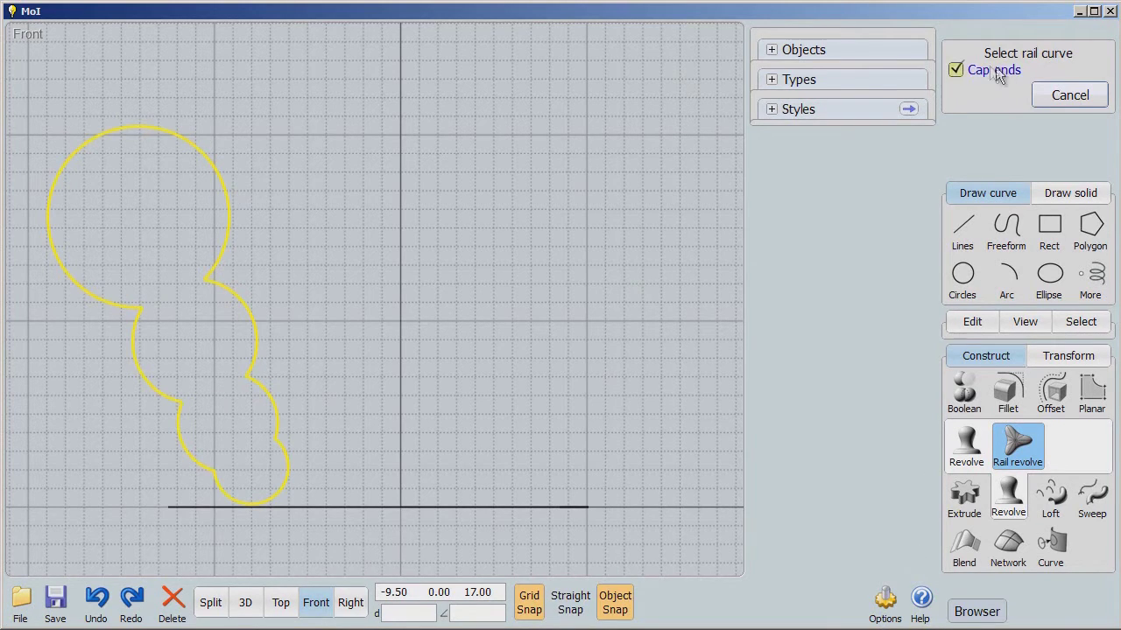
{"action": "left_click", "coordinate": [410, 506]}
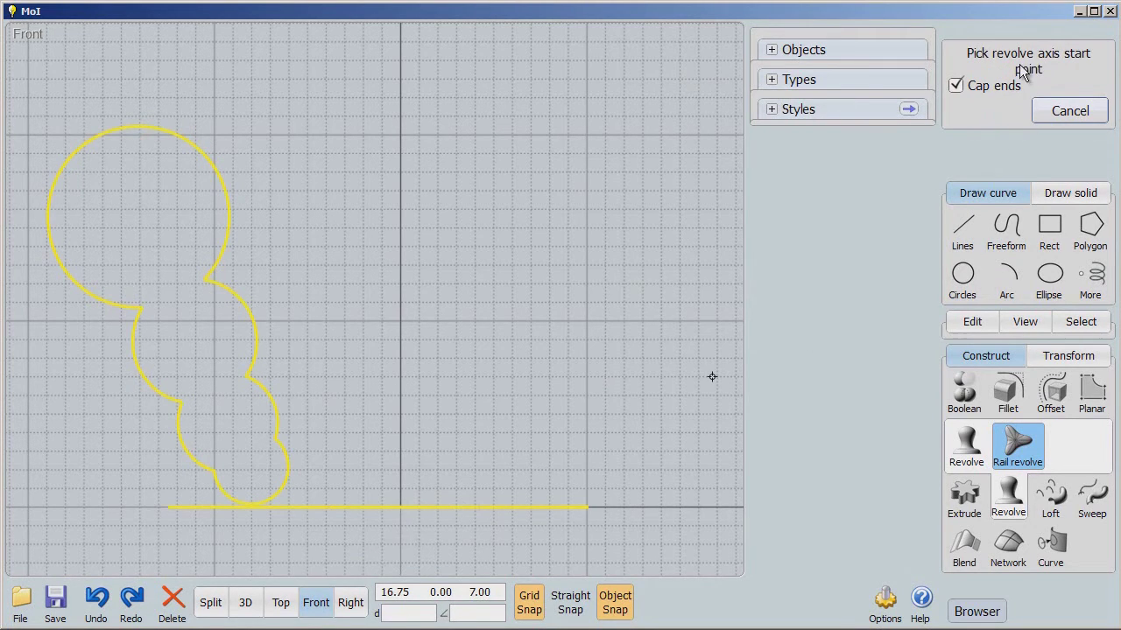
{"action": "left_click", "coordinate": [398, 428]}
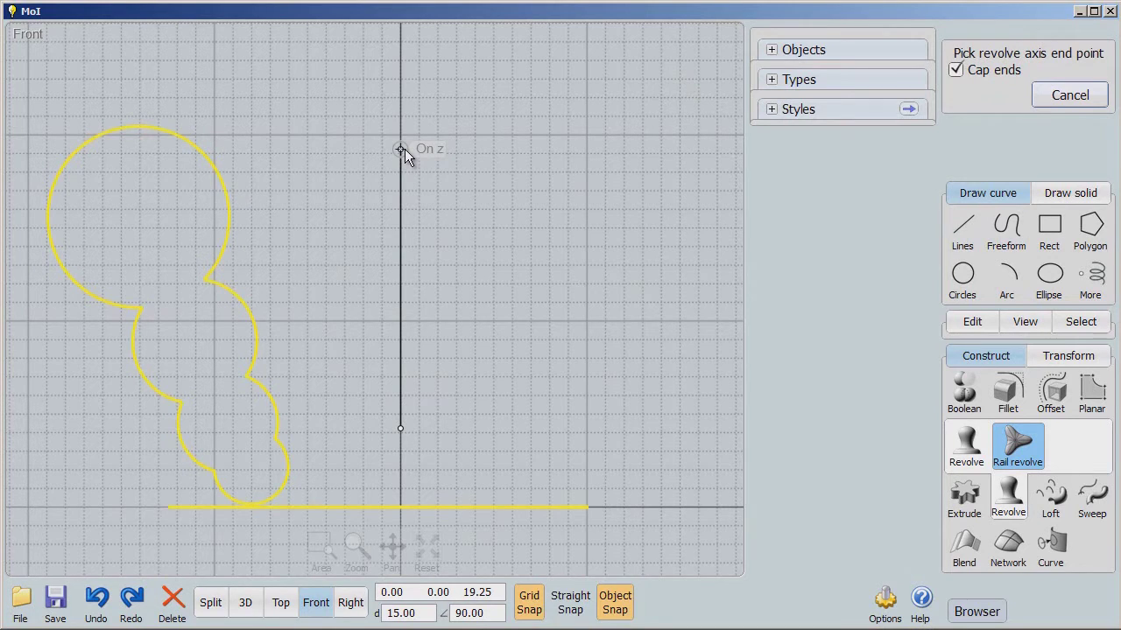
{"action": "left_click", "coordinate": [401, 149]}
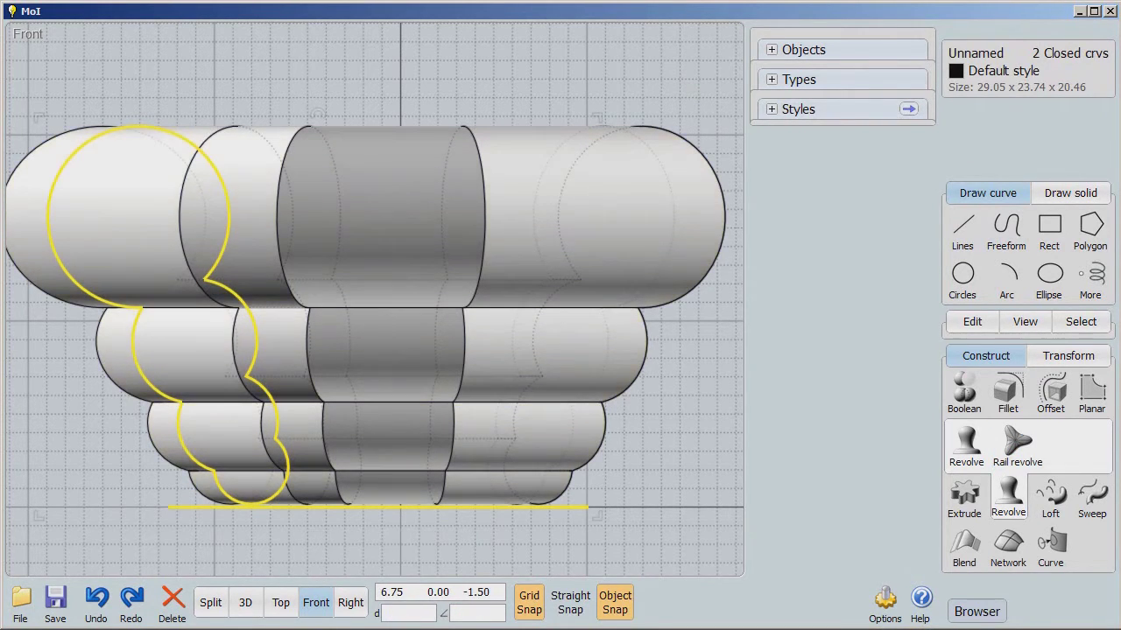
- From the Top view, undo the star-rail shell, then select and delete the star curve
{"action": "left_click", "coordinate": [281, 612]}
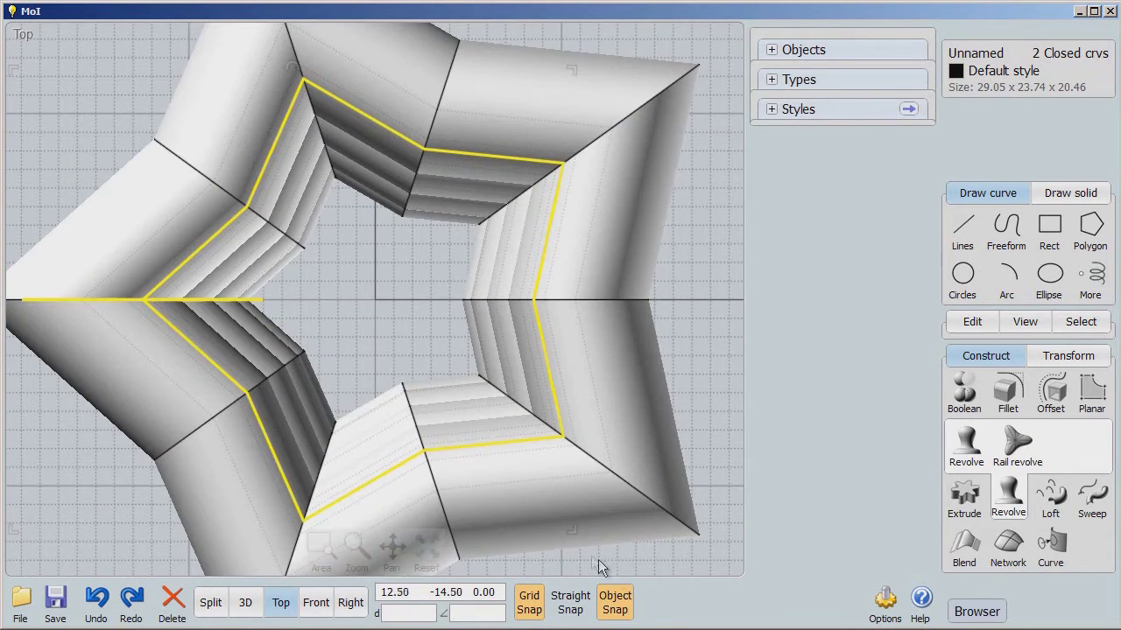
{"action": "scroll", "coordinate": [584, 548], "scroll_direction": "down", "scroll_amount": 3}
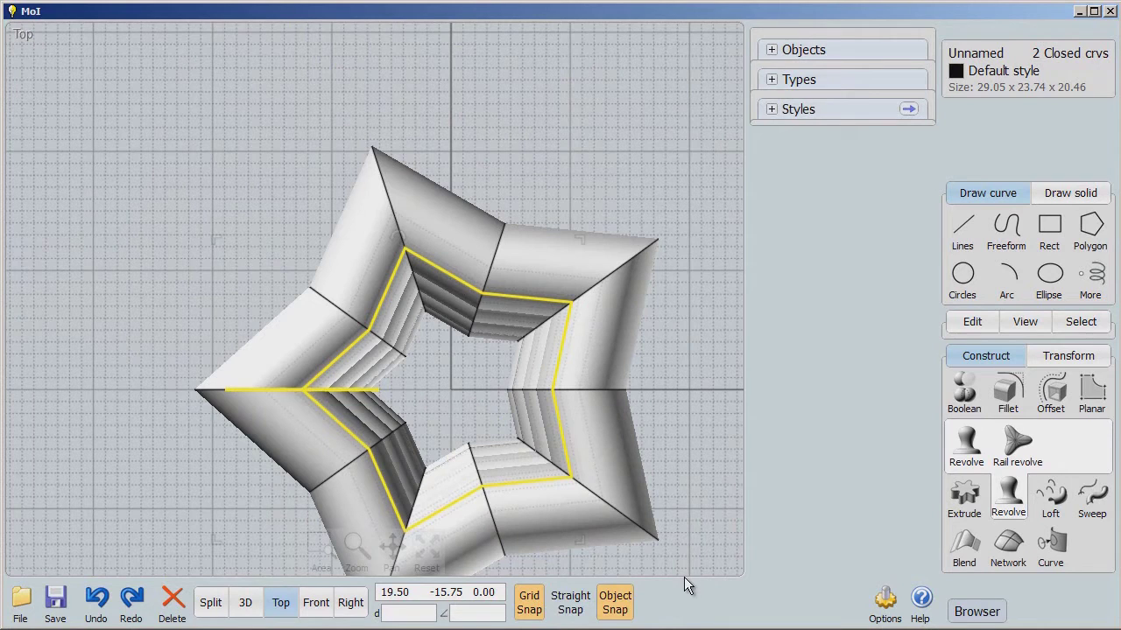
{"action": "left_click", "coordinate": [96, 602]}
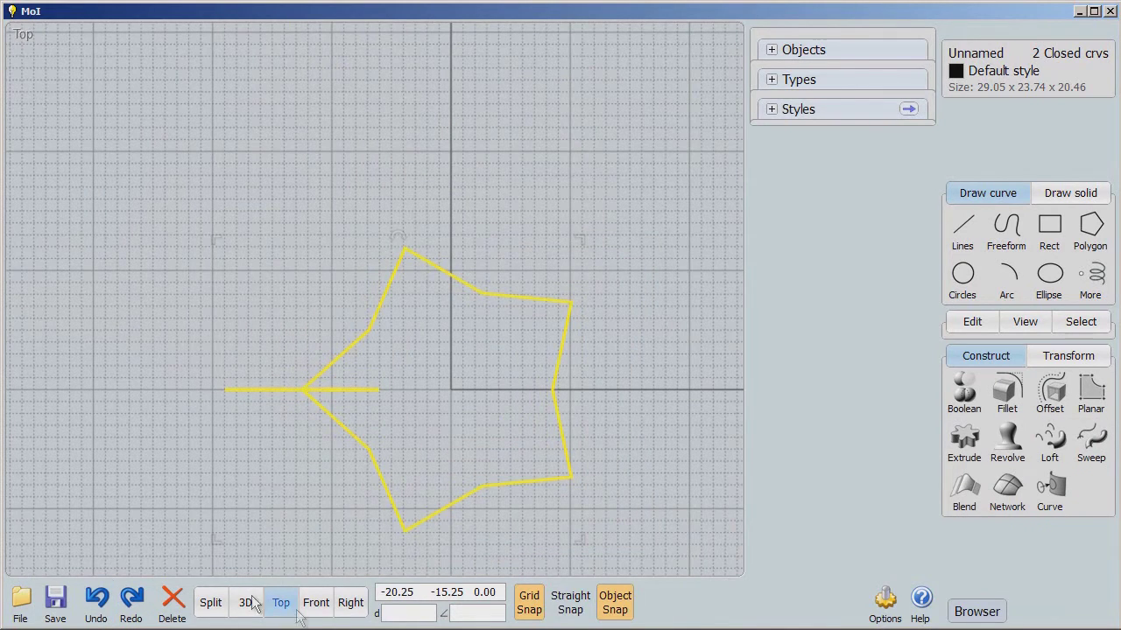
{"action": "key", "text": "Escape"}
{"action": "left_click", "coordinate": [405, 528]}
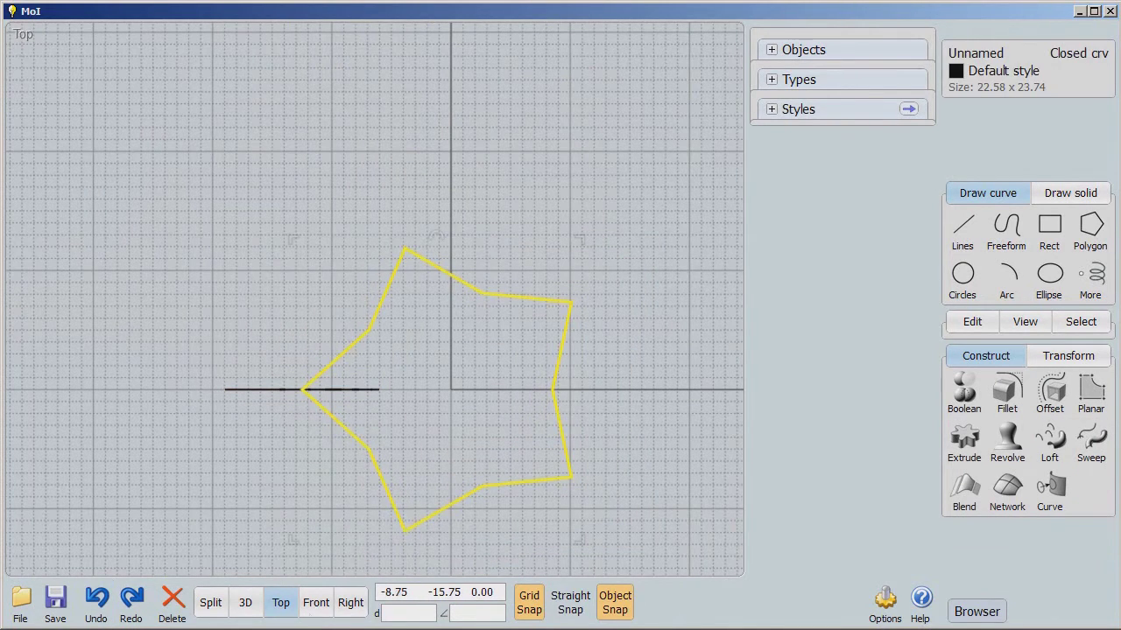
{"action": "key", "text": "Delete"}
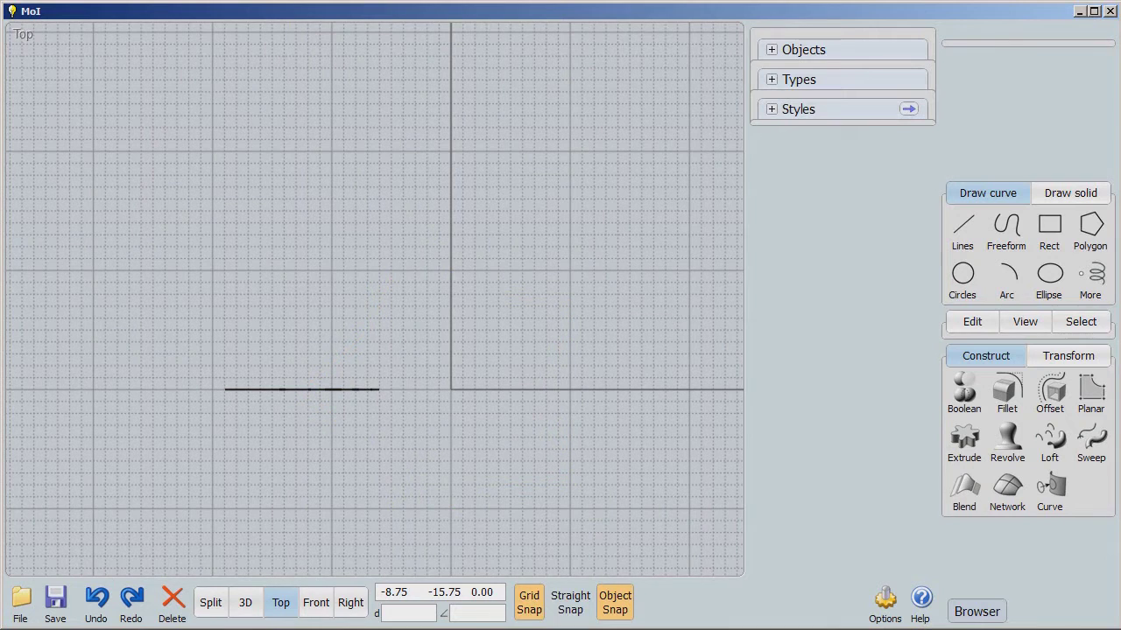
- Draw an irregular closed polyline rail (26.71 x 29.75) around the origin, starting and closing on the profile
{"action": "left_click", "coordinate": [1009, 232]}
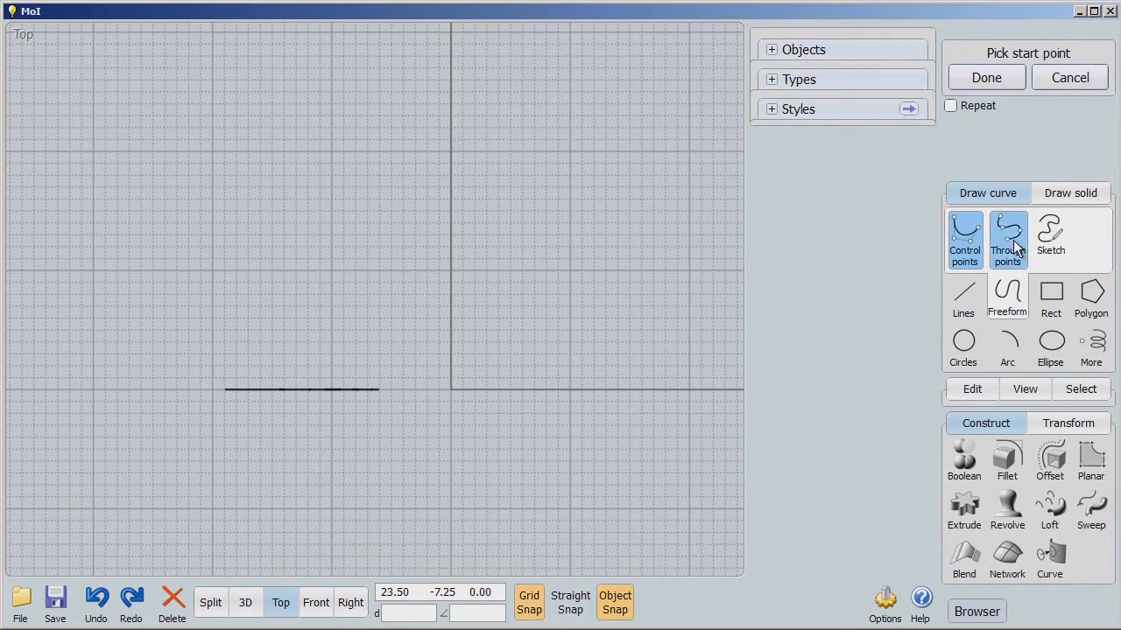
{"action": "left_click", "coordinate": [1008, 232]}
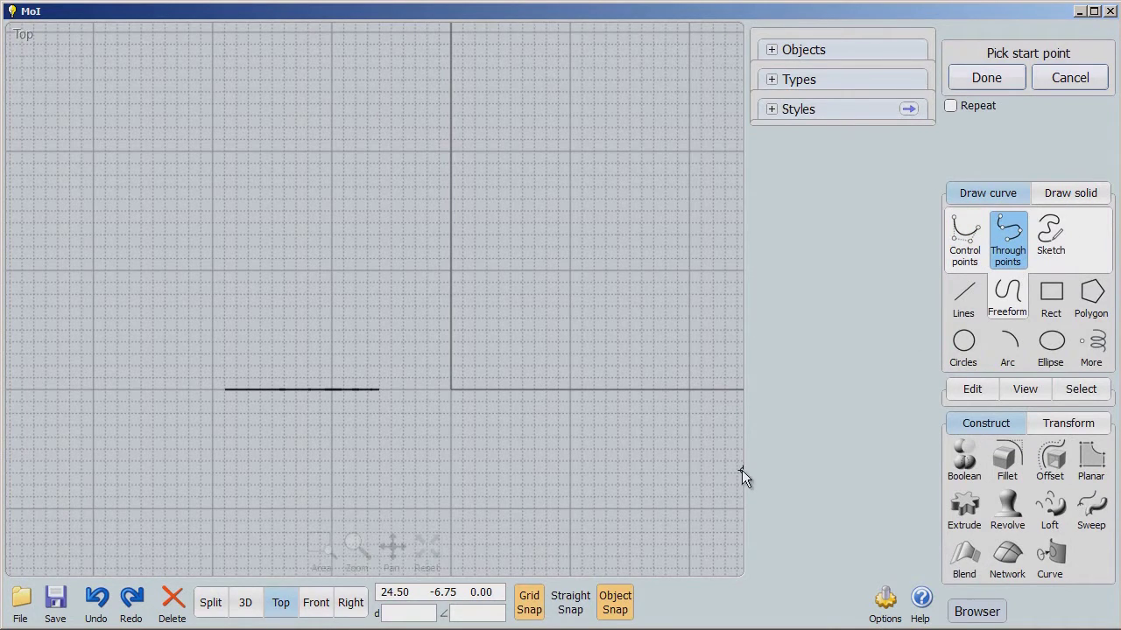
{"action": "left_click", "coordinate": [965, 291]}
{"action": "left_click", "coordinate": [1006, 232]}
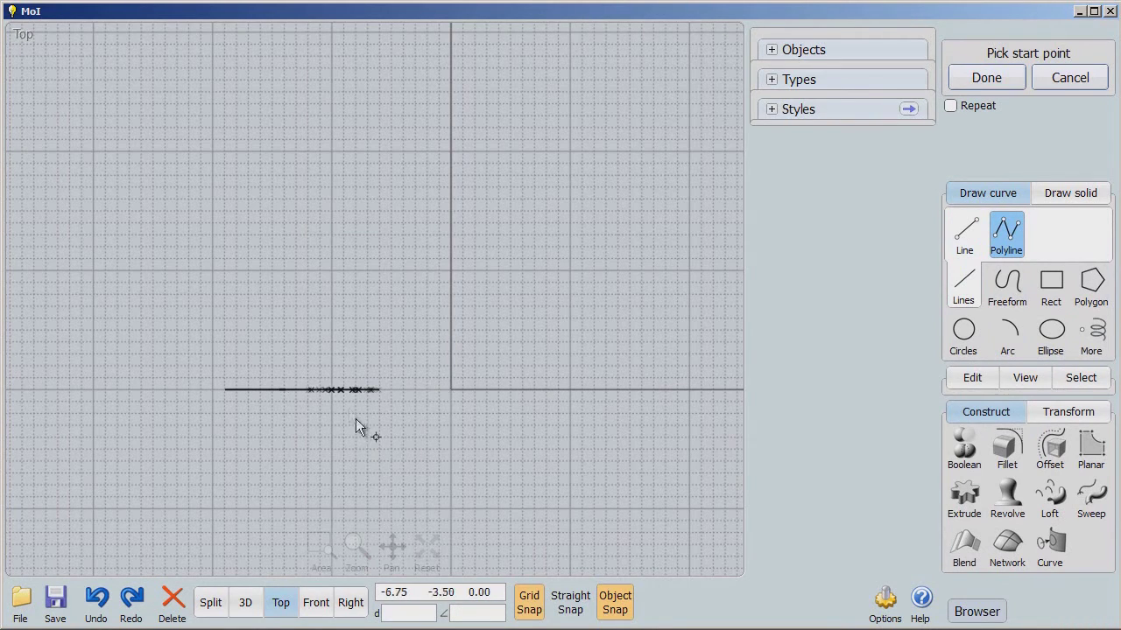
{"action": "left_click", "coordinate": [341, 390]}
{"action": "left_click", "coordinate": [379, 458]}
{"action": "left_click", "coordinate": [451, 458]}
{"action": "left_click", "coordinate": [514, 508]}
{"action": "left_click", "coordinate": [581, 490]}
{"action": "left_click", "coordinate": [614, 437]}
{"action": "left_click", "coordinate": [659, 404]}
{"action": "left_click", "coordinate": [650, 321]}
{"action": "left_click", "coordinate": [630, 226]}
{"action": "left_click", "coordinate": [570, 187]}
{"action": "left_click", "coordinate": [496, 211]}
{"action": "left_click", "coordinate": [430, 155]}
{"action": "left_click", "coordinate": [346, 196]}
{"action": "left_click", "coordinate": [376, 285]}
{"action": "left_click", "coordinate": [358, 354]}
{"action": "left_click", "coordinate": [341, 389]}
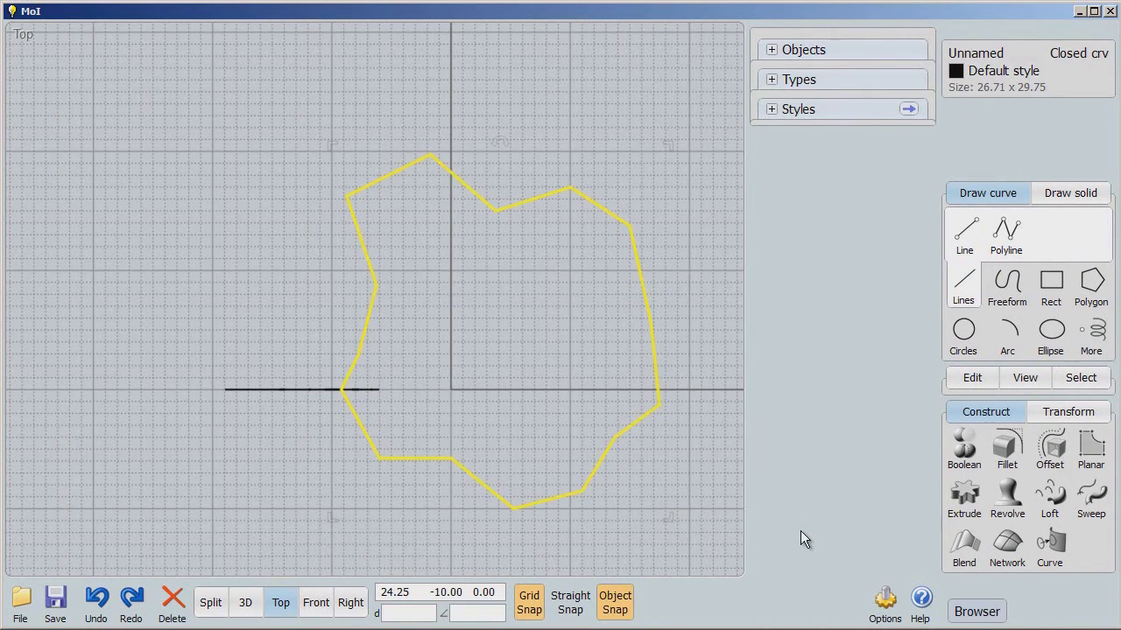
{"action": "left_click", "coordinate": [316, 602]}
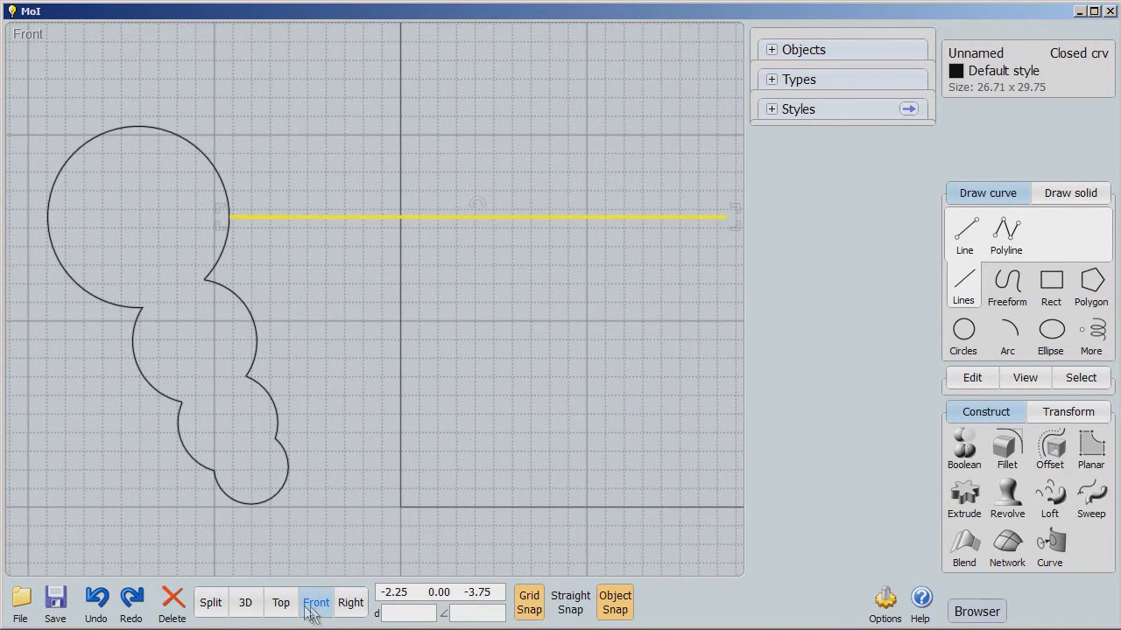
- Rail-revolve the seashell profile along the polyline about the vertical axis, then view it from above
{"action": "key", "text": "Escape"}
{"action": "left_click", "coordinate": [254, 349]}
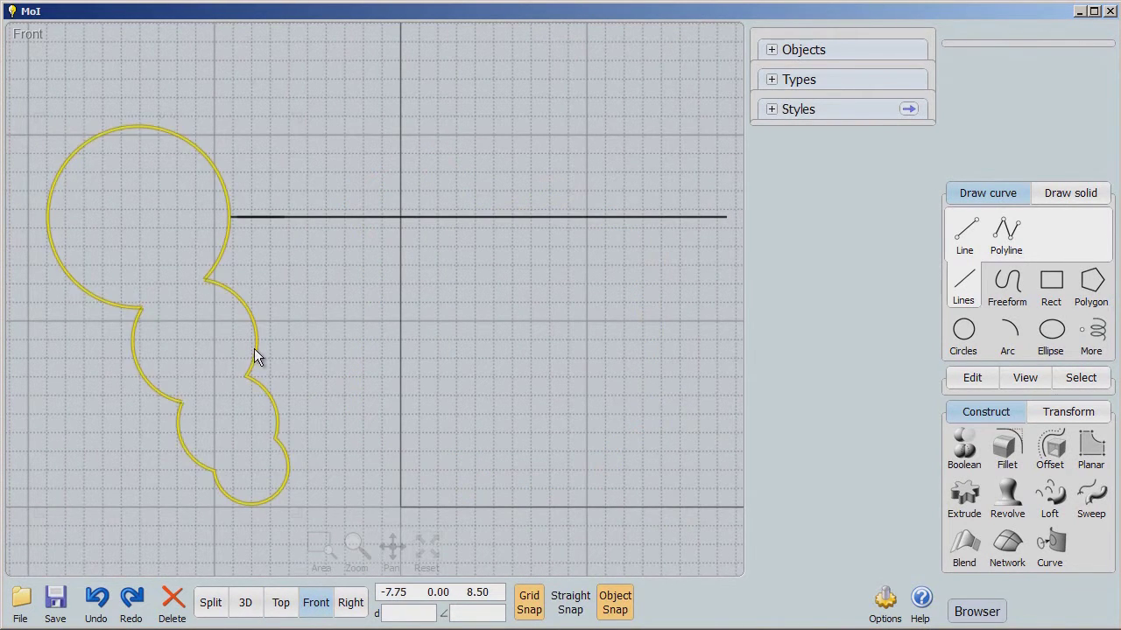
{"action": "right_click", "coordinate": [1007, 497]}
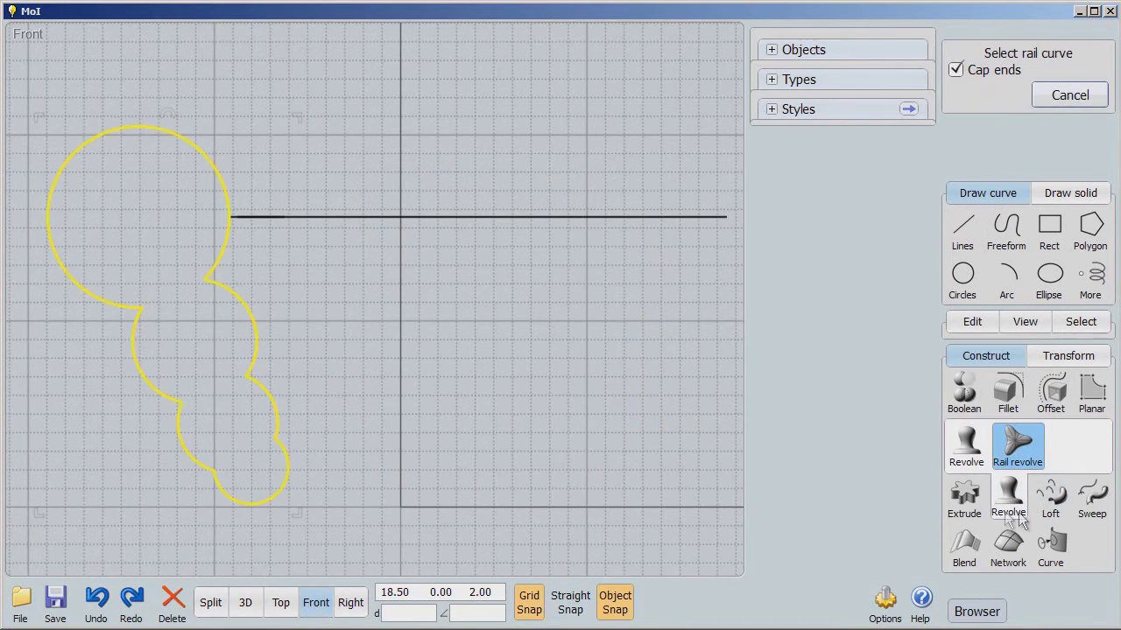
{"action": "left_click", "coordinate": [574, 219]}
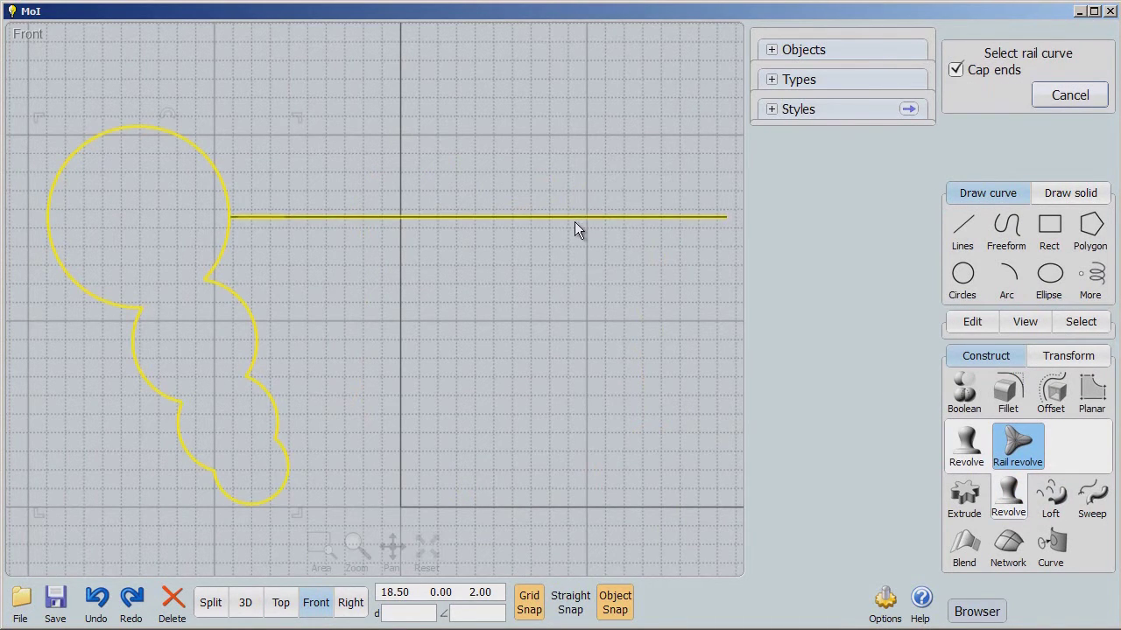
{"action": "left_click", "coordinate": [401, 347]}
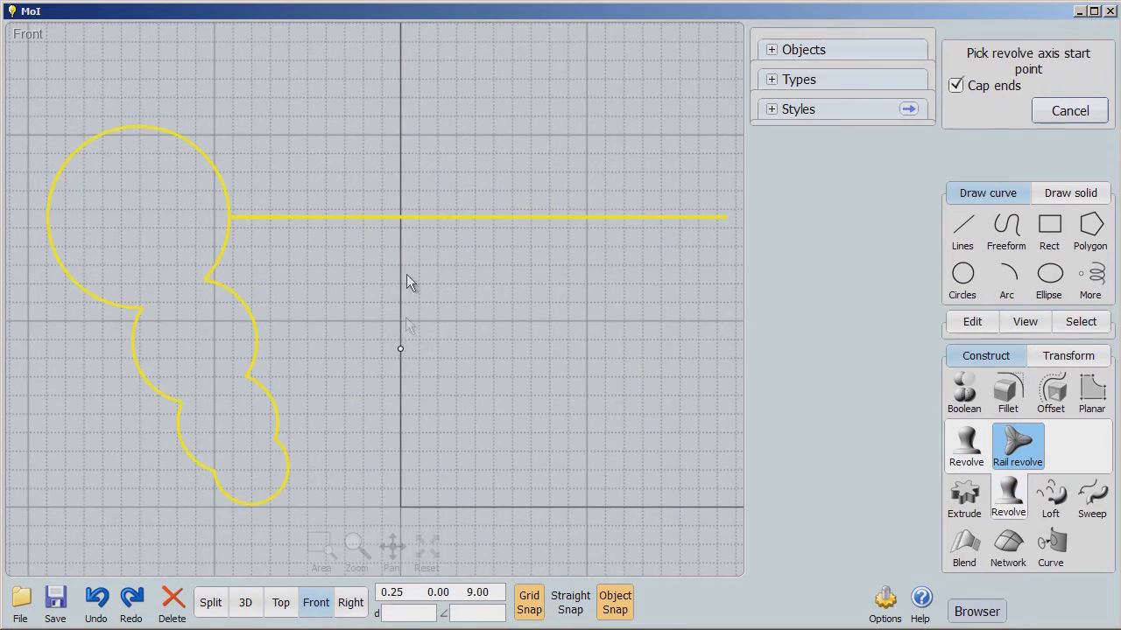
{"action": "left_click", "coordinate": [408, 134]}
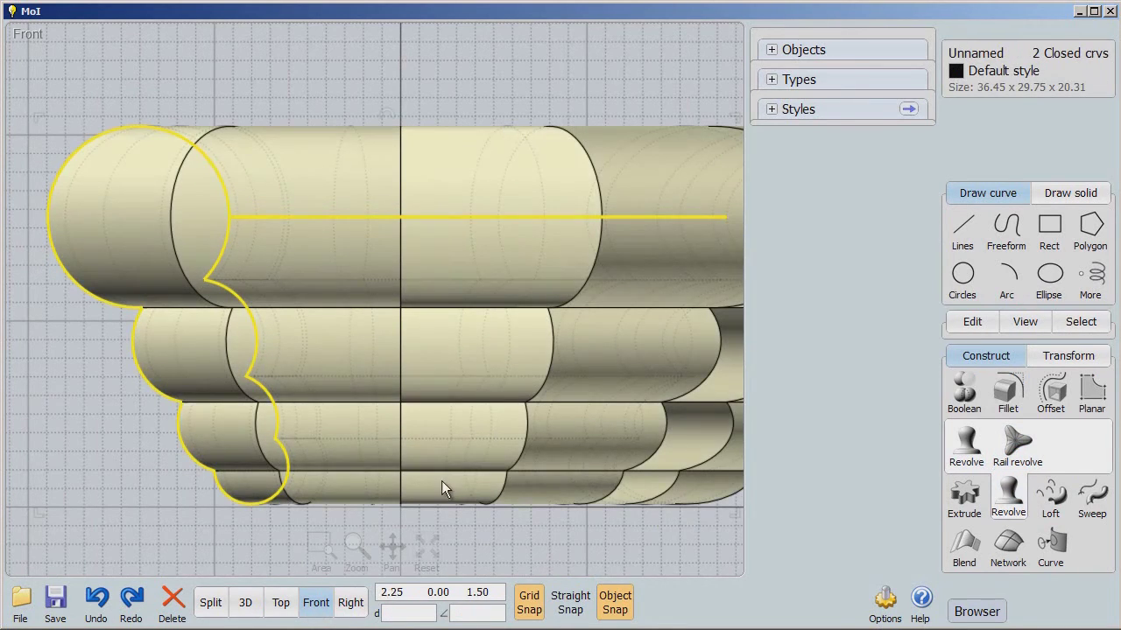
{"action": "left_click", "coordinate": [280, 603]}
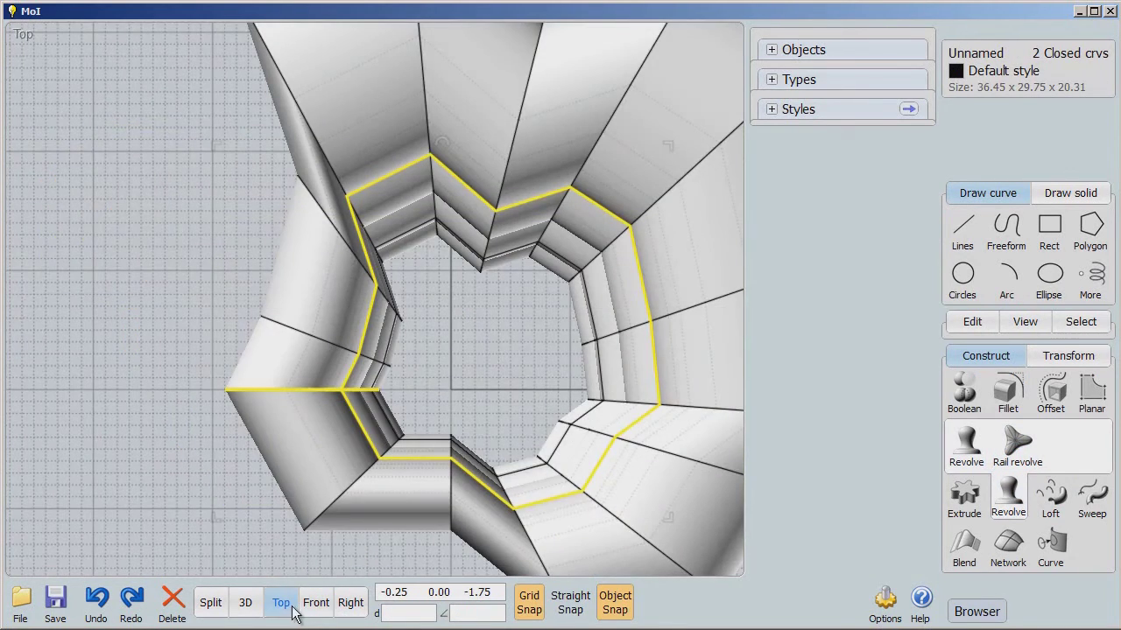
{"action": "scroll", "coordinate": [372, 582], "scroll_direction": "down", "scroll_amount": 2}
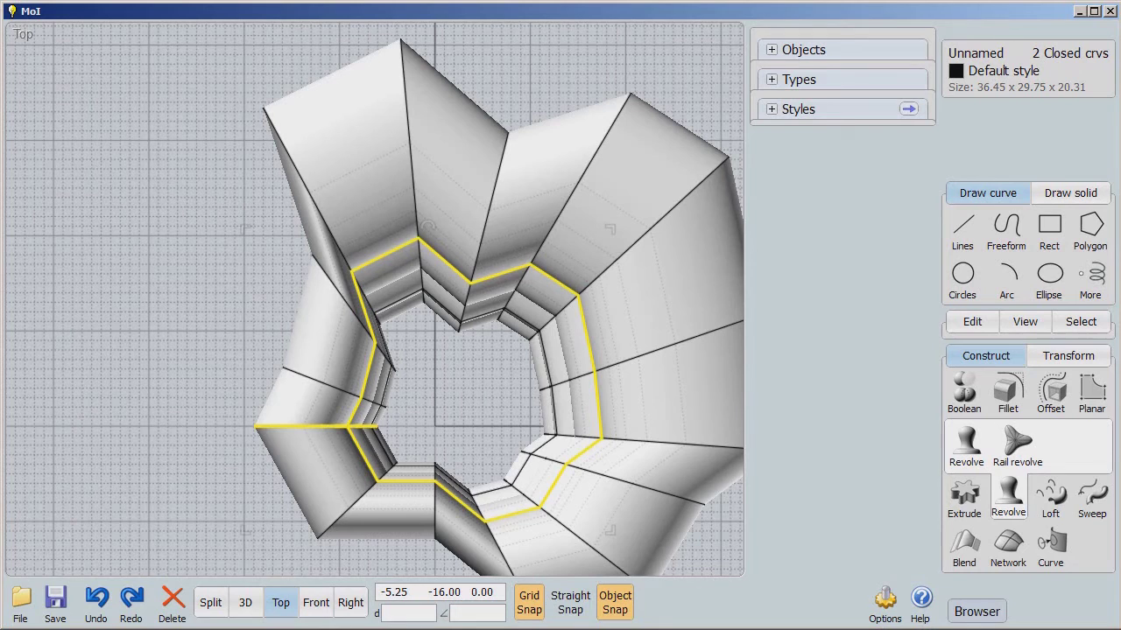
- Undo the polyline-rail shell and the polyline rail itself
{"action": "left_click", "coordinate": [96, 602]}
{"action": "right_click", "coordinate": [378, 506]}
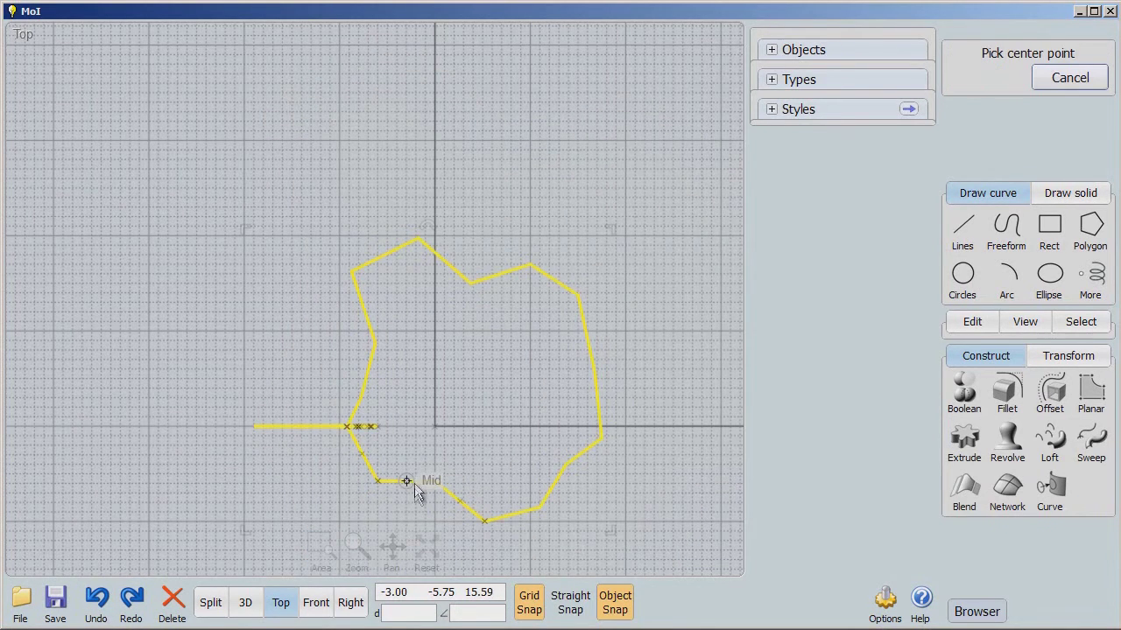
{"action": "left_click", "coordinate": [96, 603]}
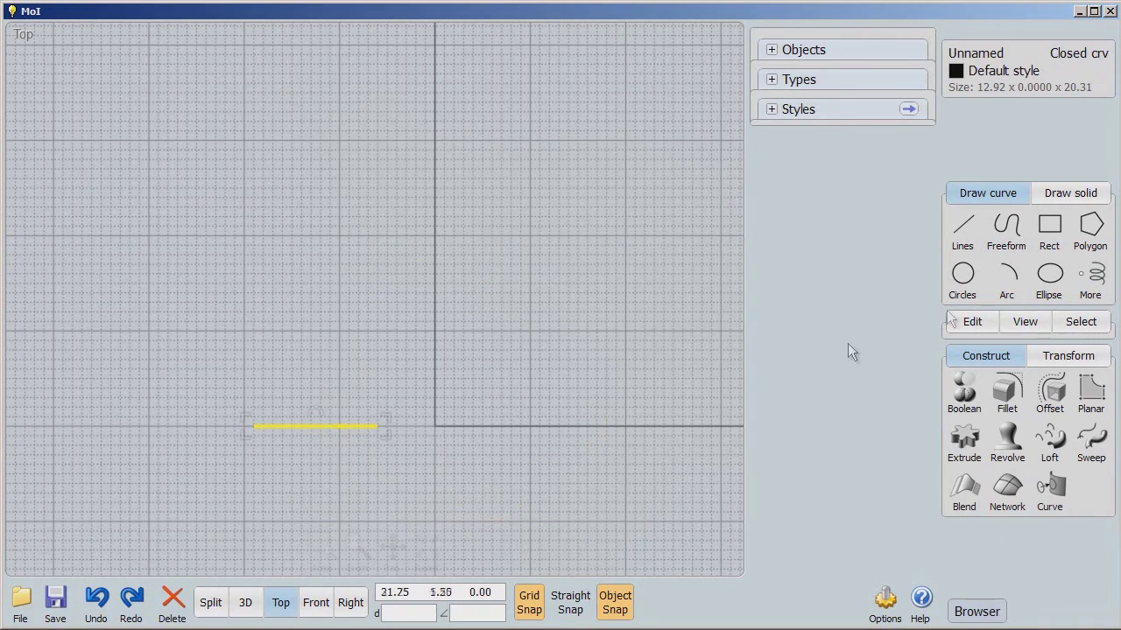
- Draw a smooth closed through-points curve (12.92 x 20.31) around the origin, starting and closing on the profile
{"action": "left_click", "coordinate": [1006, 230]}
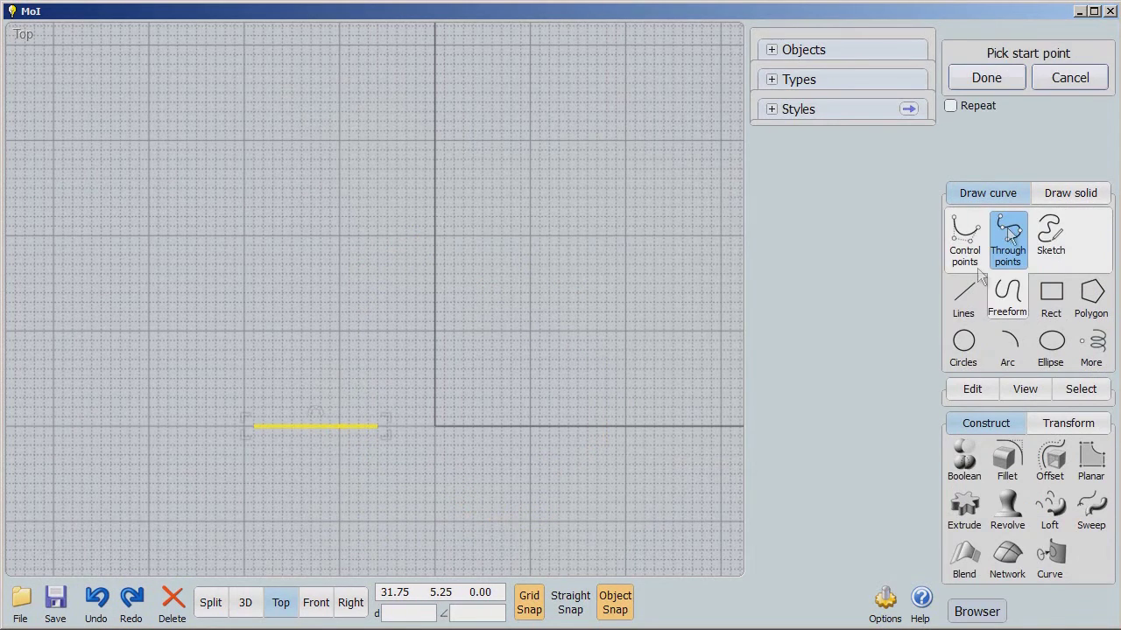
{"action": "left_click", "coordinate": [338, 430]}
{"action": "left_click", "coordinate": [387, 500]}
{"action": "left_click", "coordinate": [484, 531]}
{"action": "left_click", "coordinate": [589, 500]}
{"action": "left_click", "coordinate": [622, 414]}
{"action": "left_click", "coordinate": [661, 340]}
{"action": "left_click", "coordinate": [682, 240]}
{"action": "left_click", "coordinate": [599, 157]}
{"action": "left_click", "coordinate": [434, 123]}
{"action": "left_click", "coordinate": [325, 150]}
{"action": "left_click", "coordinate": [305, 230]}
{"action": "left_click", "coordinate": [359, 308]}
{"action": "left_click", "coordinate": [338, 426]}
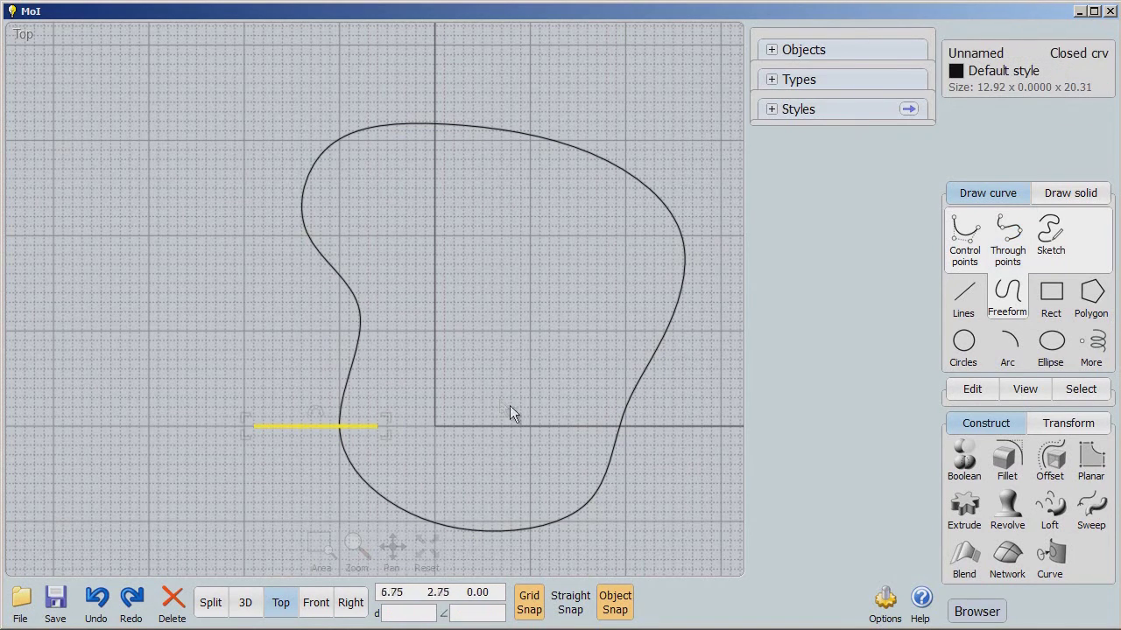
{"action": "left_click", "coordinate": [316, 602]}
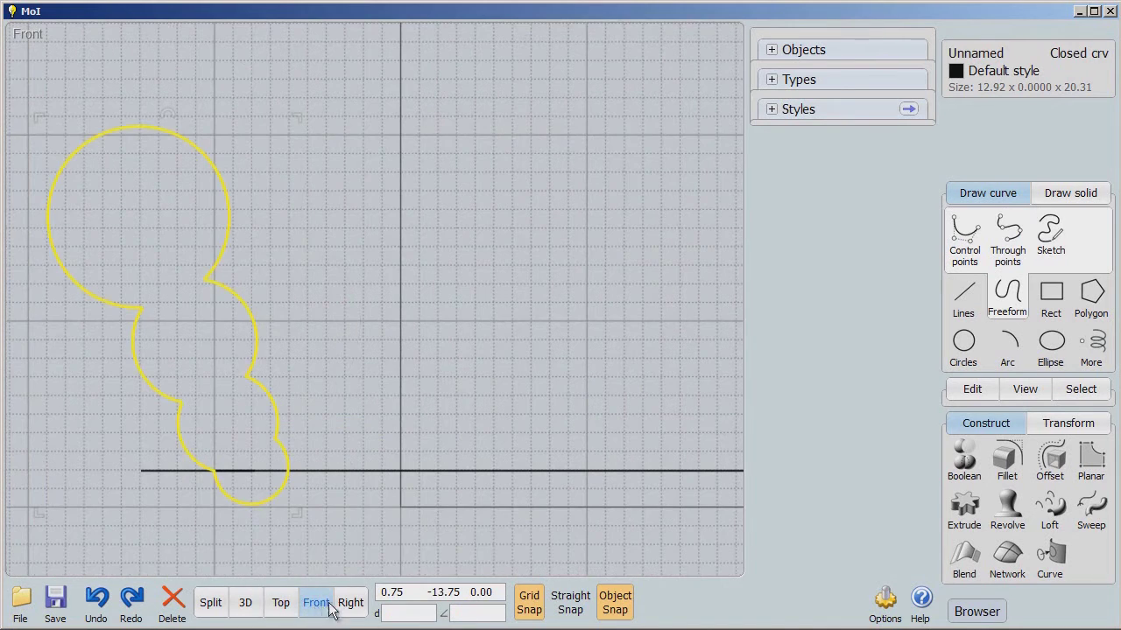
- Rail-revolve the profile along the freeform curve about the vertical axis, then view the smooth ring from above
{"action": "right_click", "coordinate": [1005, 517]}
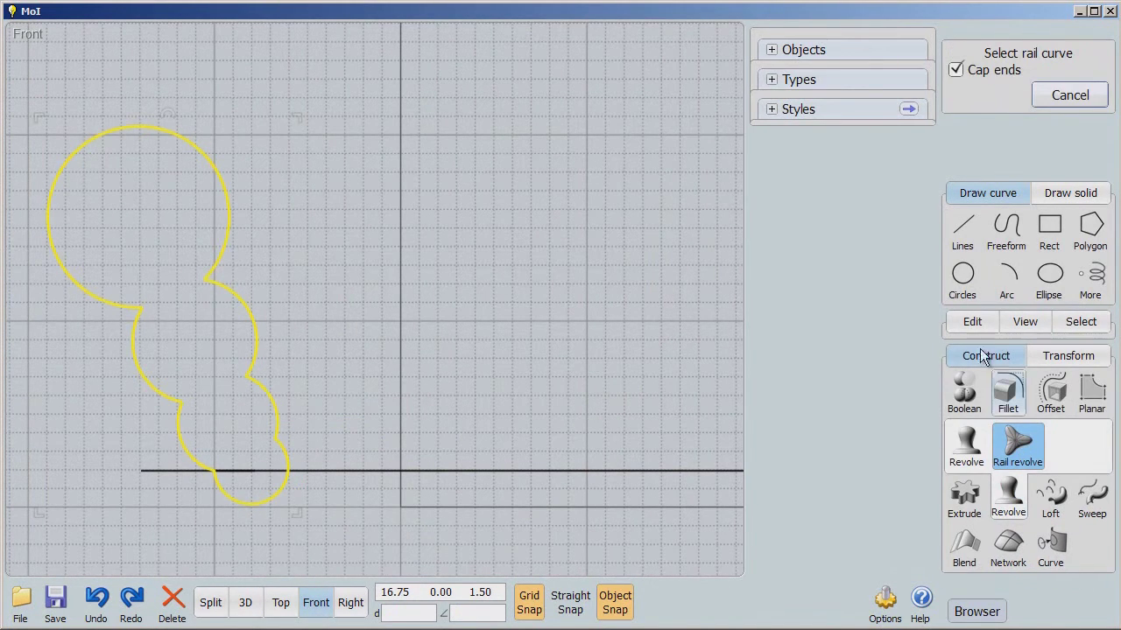
{"action": "left_click", "coordinate": [472, 470]}
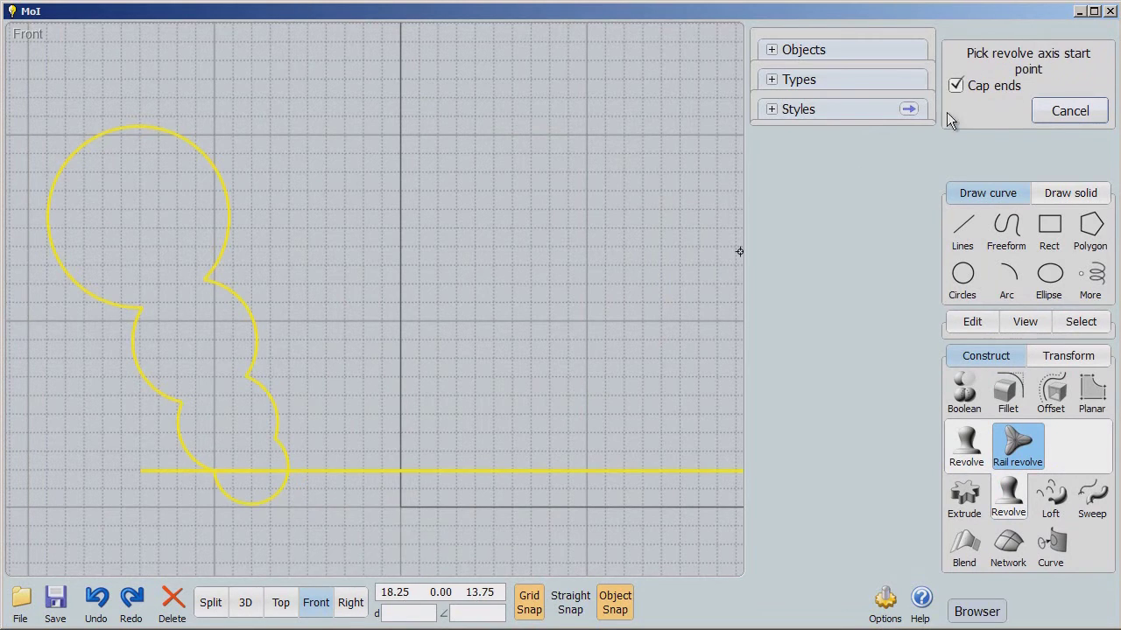
{"action": "left_click", "coordinate": [400, 367]}
{"action": "left_click", "coordinate": [400, 229]}
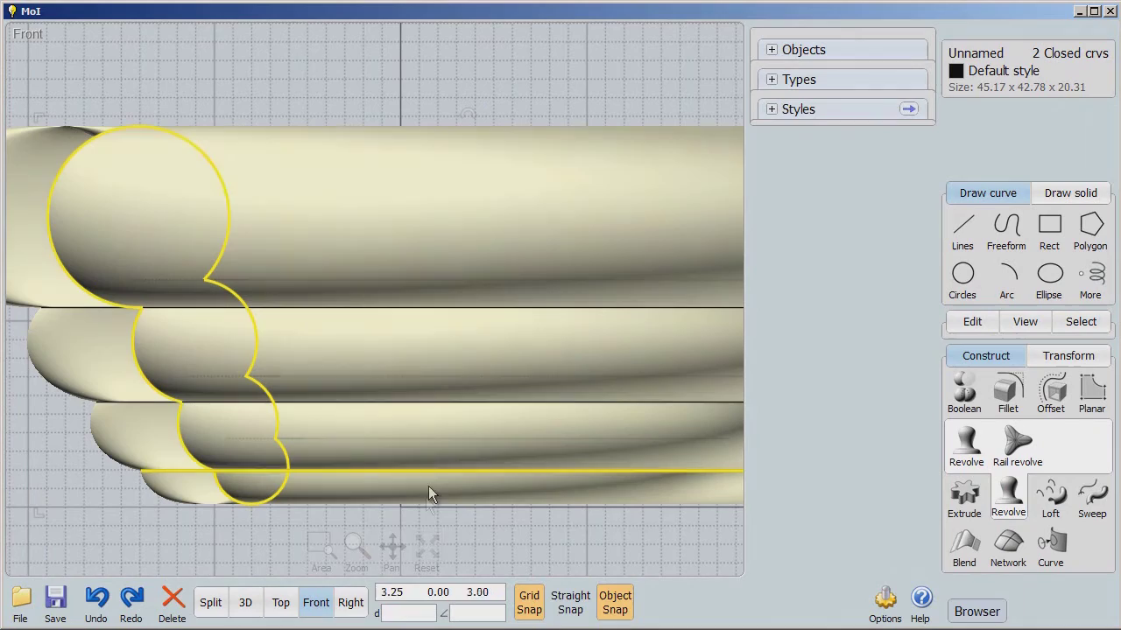
{"action": "left_click", "coordinate": [280, 602]}
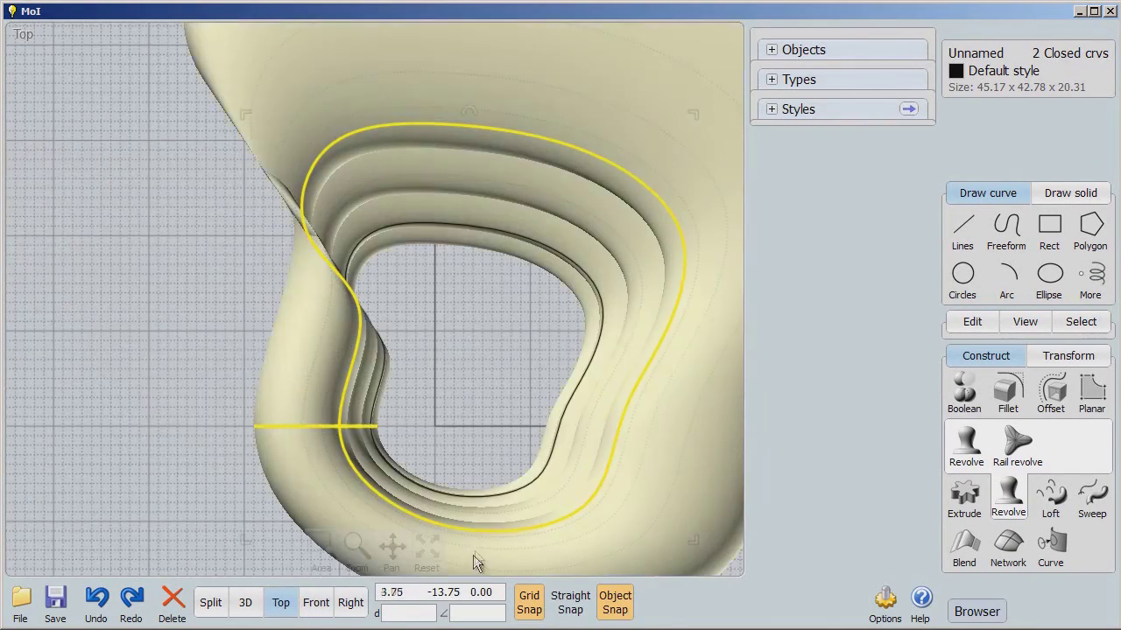
{"action": "scroll", "coordinate": [473, 565], "scroll_direction": "down", "scroll_amount": 5}
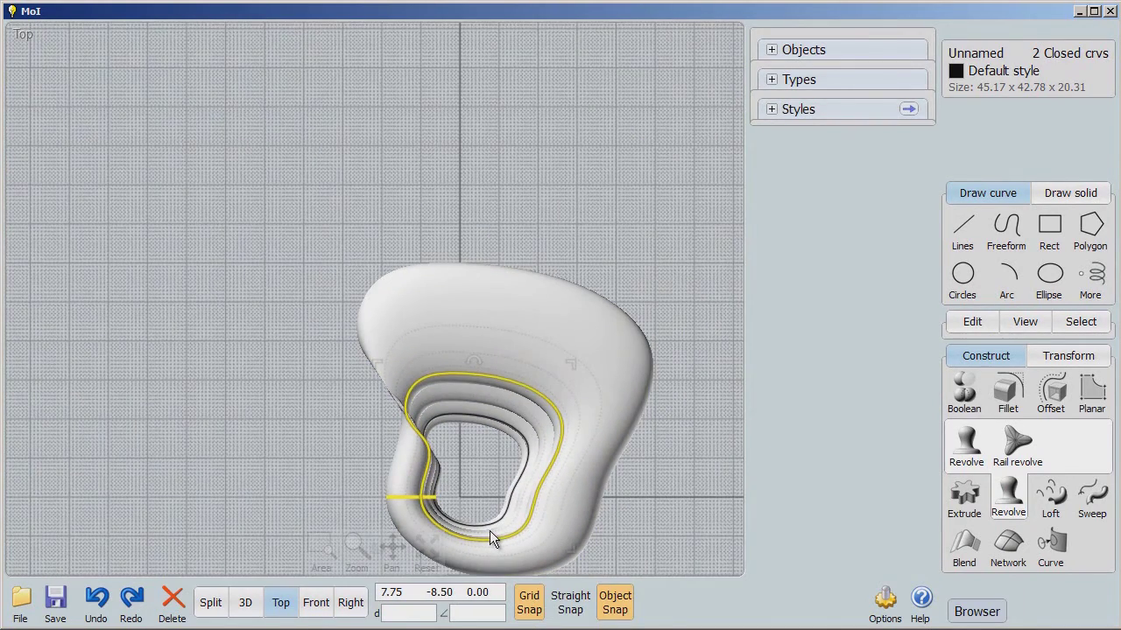